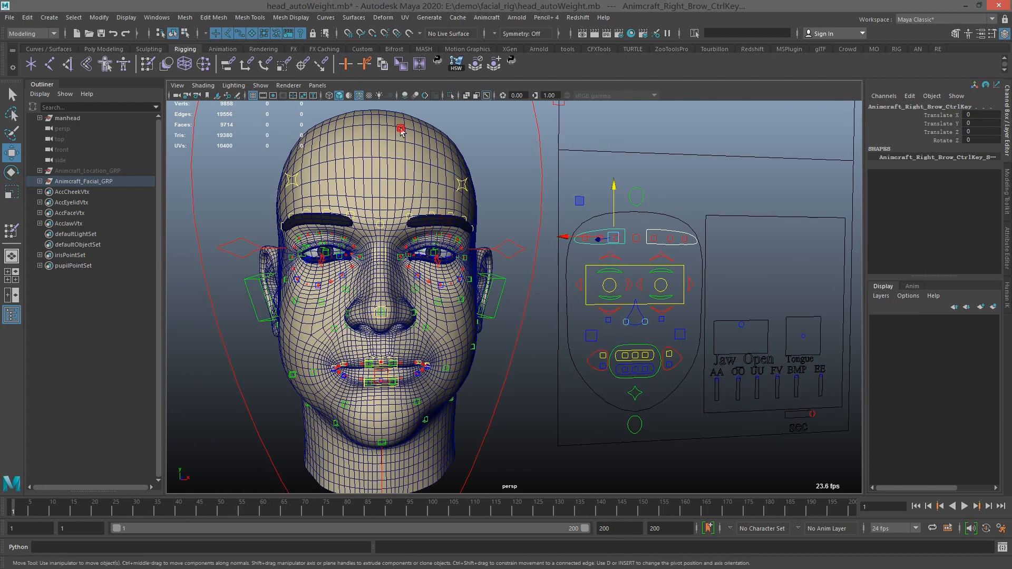
Select the head mesh and open the Use Components value of its skinCluster187.
{"action": "left_click", "coordinate": [400, 132]}
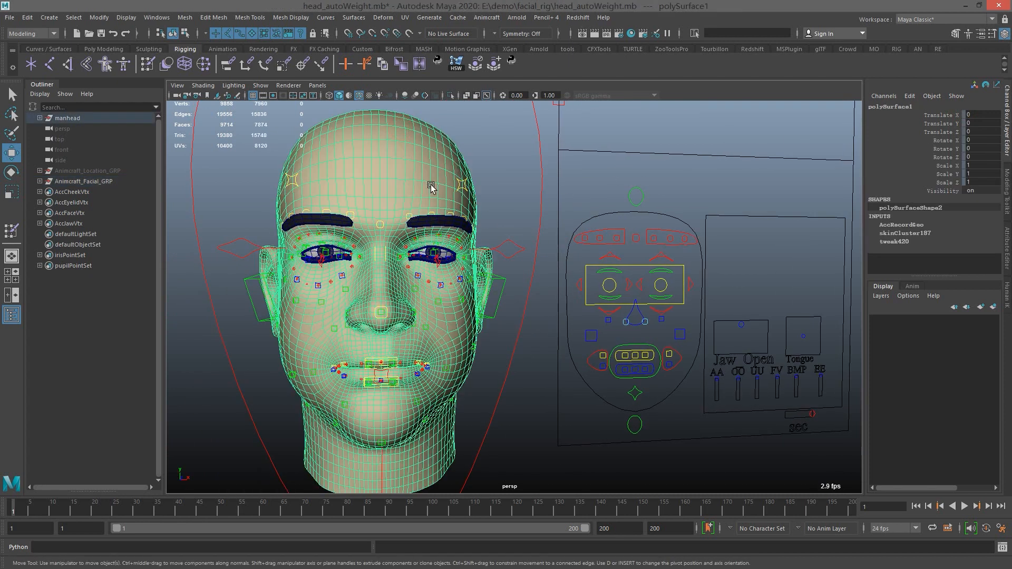
{"action": "middle_click_drag", "start_coordinate": [432, 187], "coordinate": [447, 183], "text": "alt"}
{"action": "left_click", "coordinate": [905, 234]}
{"action": "scroll", "coordinate": [930, 232], "scroll_direction": "down", "scroll_amount": 1}
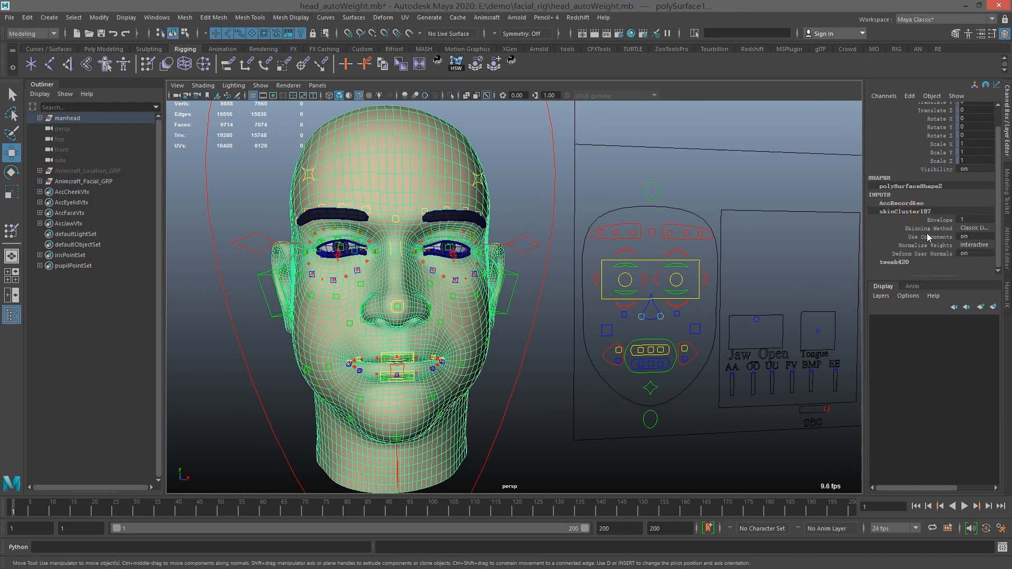
{"action": "left_click", "coordinate": [926, 238]}
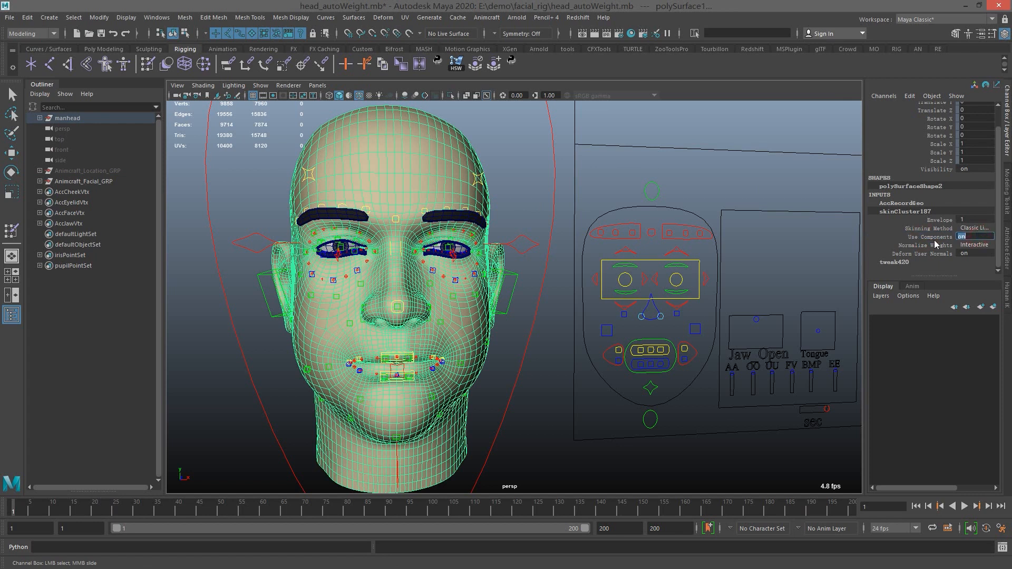
{"action": "left_click", "coordinate": [930, 240]}
{"action": "left_click", "coordinate": [979, 235]}
Set the Skin Surface attribute of Facial_Master_LOC to 1.
{"action": "left_click_drag", "start_coordinate": [534, 167], "coordinate": [559, 155]}
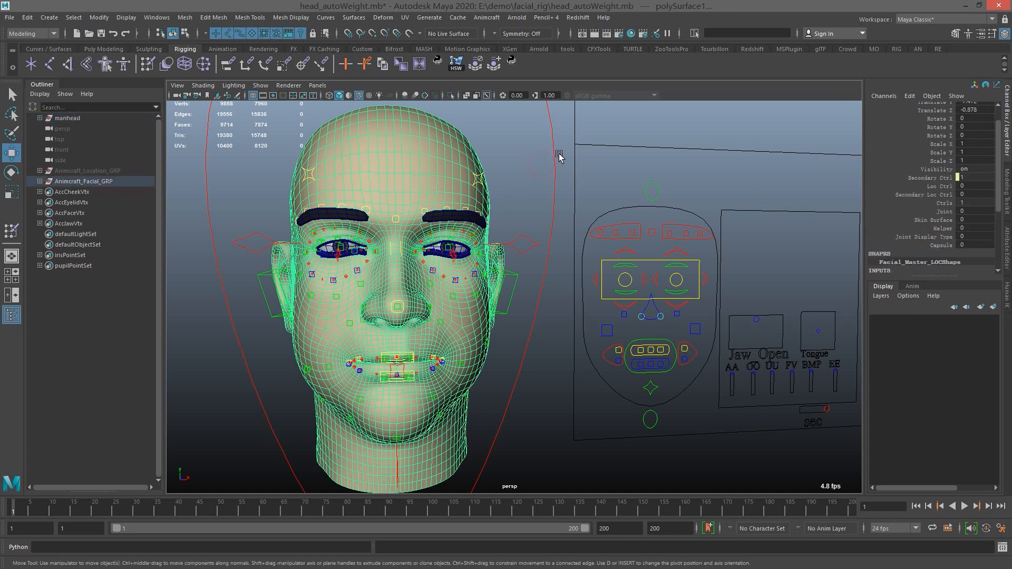
{"action": "left_click", "coordinate": [948, 221]}
{"action": "middle_click_drag", "start_coordinate": [445, 268], "coordinate": [670, 252]}
Move the Left_Cheek2_CtrlKey control outward to about 3.954 in X and 0.632 in Y to test the cheek deformation.
{"action": "middle_click_drag", "start_coordinate": [482, 322], "coordinate": [510, 256], "text": "alt"}
{"action": "scroll", "coordinate": [506, 285], "scroll_direction": "up", "scroll_amount": 6}
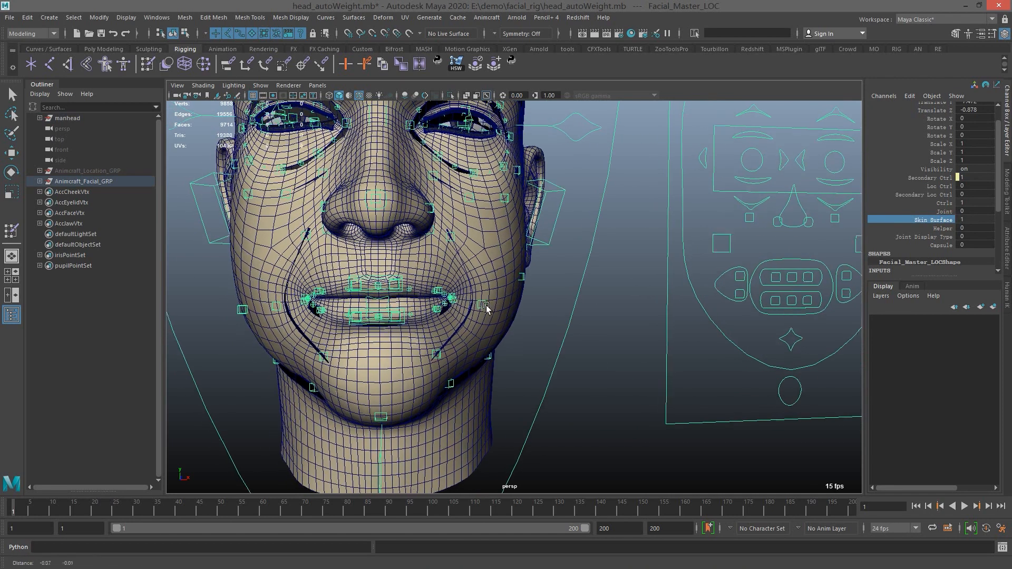
{"action": "left_click", "coordinate": [486, 303]}
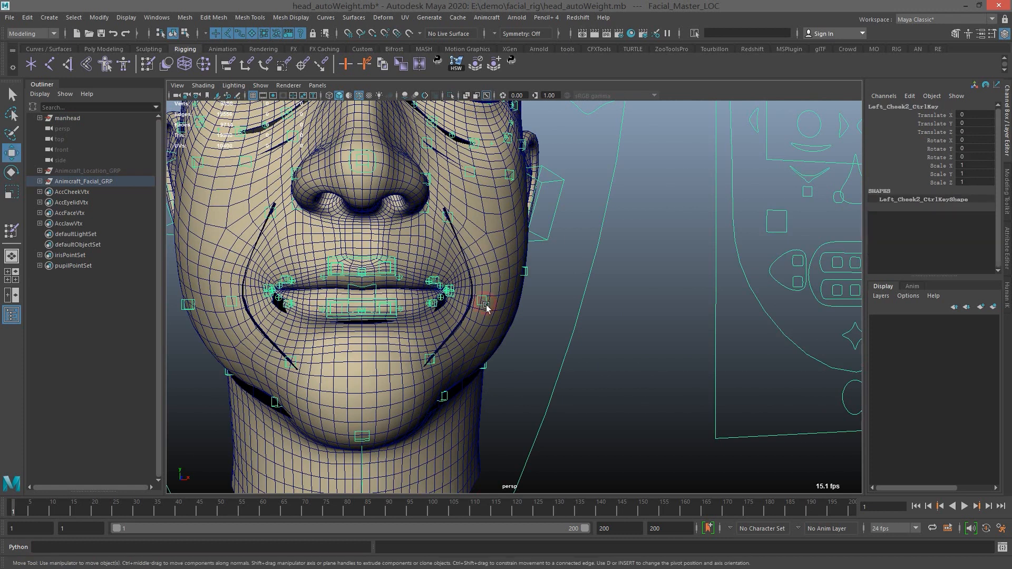
{"action": "left_click_drag", "start_coordinate": [528, 297], "coordinate": [587, 262], "text": "alt"}
{"action": "left_click_drag", "start_coordinate": [514, 261], "coordinate": [504, 265], "text": "alt"}
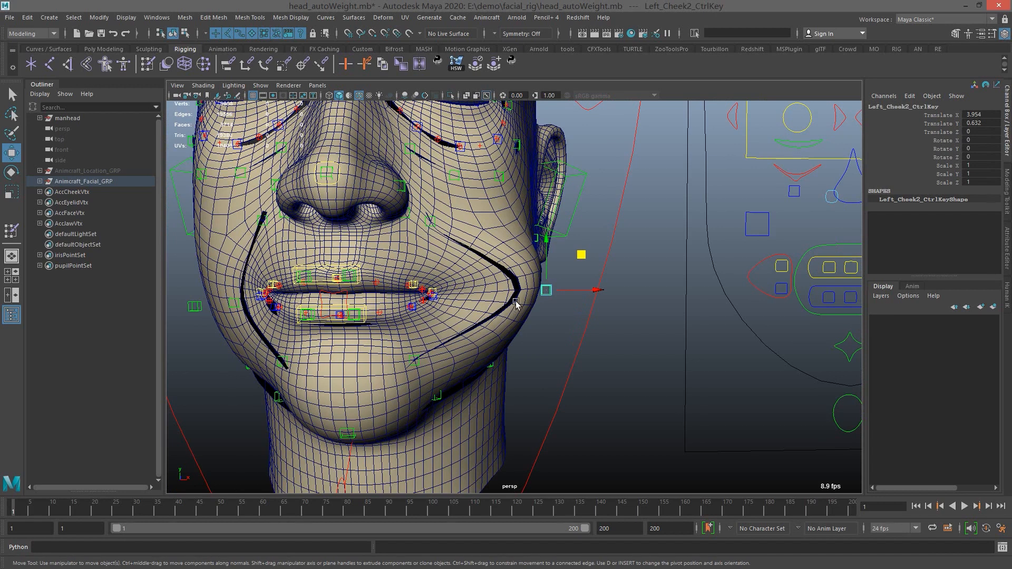
Open the Paint Skin Weights Tool on the head mesh and display the cheek influence under the left cheek control.
{"action": "left_click", "coordinate": [519, 331]}
{"action": "double_click", "coordinate": [147, 64]}
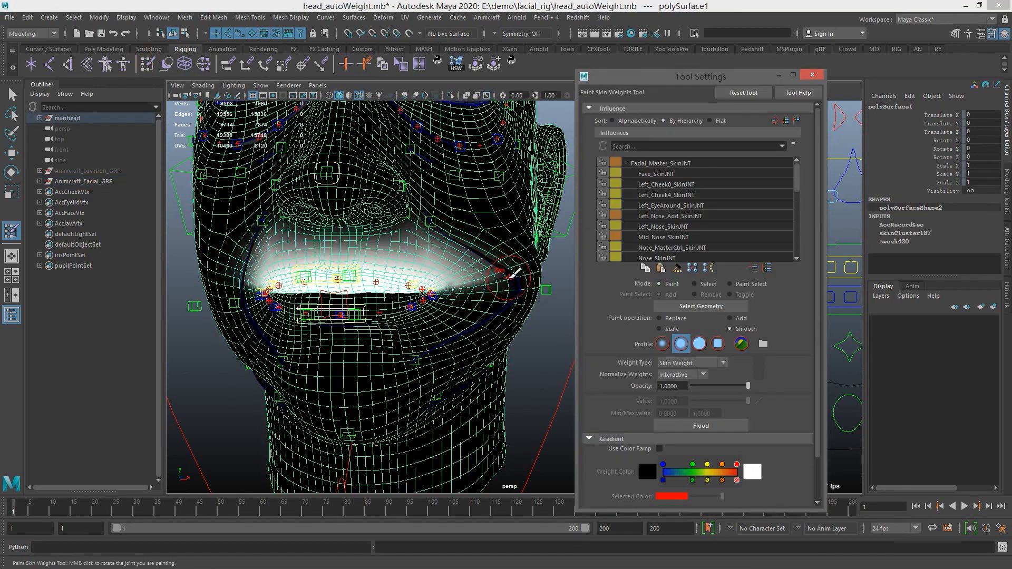
{"action": "right_click_drag", "start_coordinate": [509, 279], "coordinate": [458, 277]}
{"action": "mouse_move", "coordinate": [476, 252]}
{"action": "left_mouse_down", "text": "alt"}
{"action": "mouse_move", "coordinate": [446, 263]}
{"action": "mouse_move", "coordinate": [543, 288]}
{"action": "mouse_move", "coordinate": [493, 287]}
{"action": "left_mouse_up", "text": "alt"}
Select the Left_Cheek2_CtrlKey control and reset its Translate X, Y and Z to 0.
{"action": "key", "text": "q"}
{"action": "left_click", "coordinate": [523, 288]}
{"action": "key", "text": "w"}
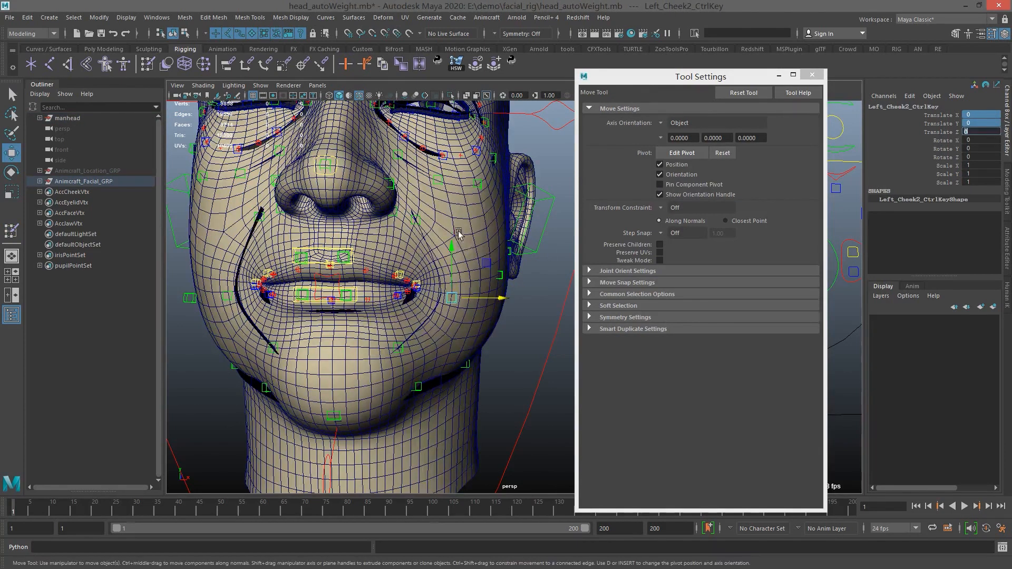
Reopen the Paint Skin Weights Tool on the head mesh and display the UpLip_SkinMesh influence weights.
{"action": "left_click", "coordinate": [105, 66]}
{"action": "left_click", "coordinate": [147, 66]}
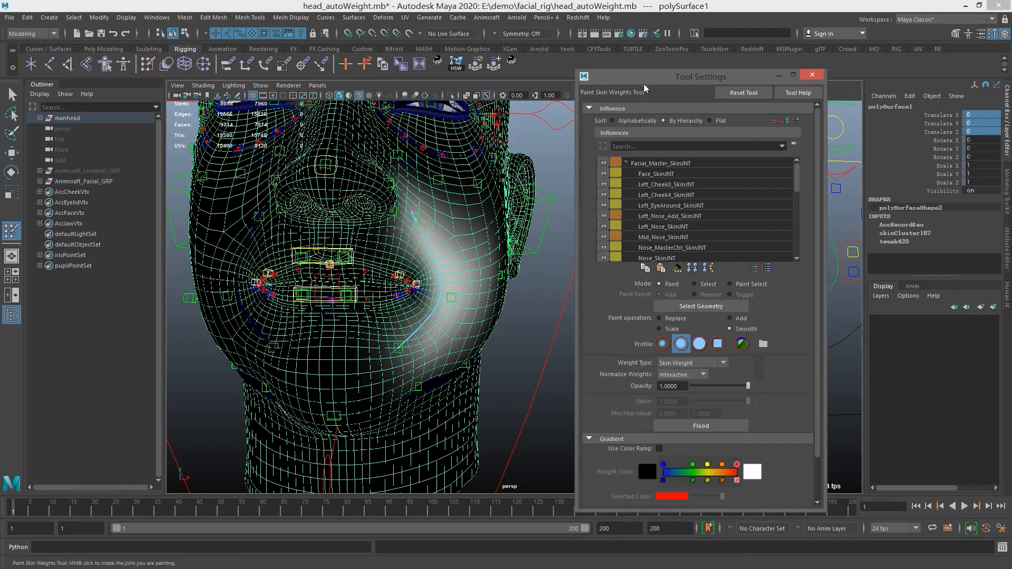
{"action": "left_click_drag", "start_coordinate": [652, 82], "coordinate": [717, 82]}
{"action": "scroll", "coordinate": [728, 242], "scroll_direction": "down", "scroll_amount": 10}
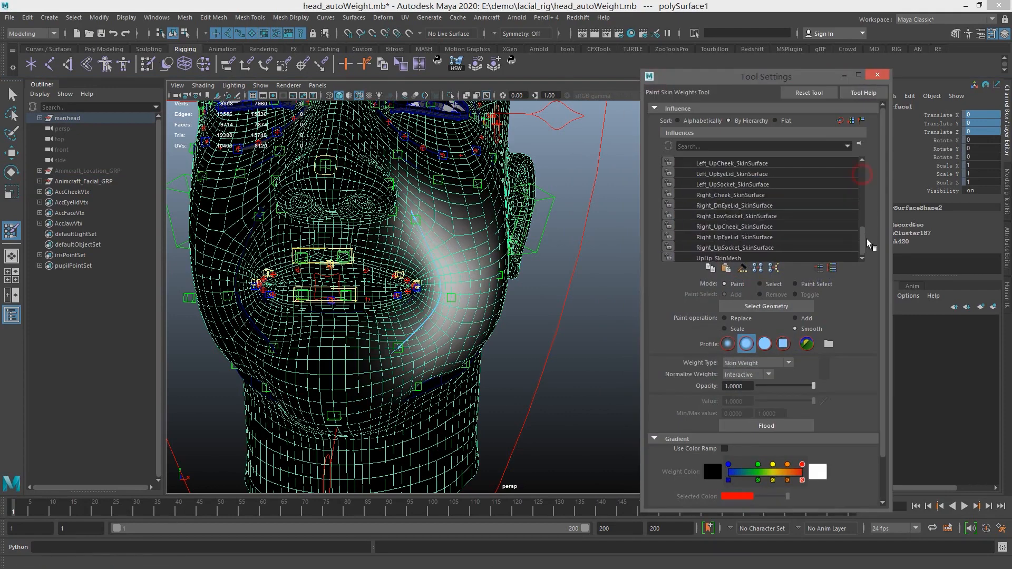
{"action": "left_click", "coordinate": [718, 259]}
{"action": "left_click_drag", "start_coordinate": [311, 216], "coordinate": [331, 251], "text": "alt"}
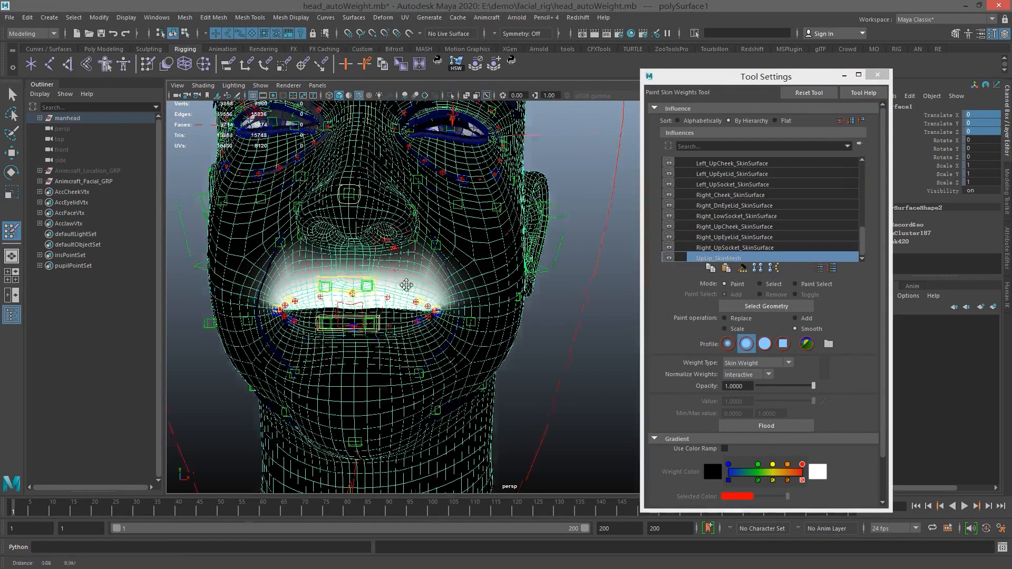
Examine the UpLip_SkinMesh weight falloff around the upper lip, left mouth corner and cheek.
{"action": "middle_click_drag", "start_coordinate": [331, 251], "coordinate": [363, 340], "text": "alt"}
{"action": "middle_click_drag", "start_coordinate": [435, 336], "coordinate": [414, 276], "text": "alt"}
{"action": "left_click_drag", "start_coordinate": [570, 348], "coordinate": [525, 357], "text": "alt"}
{"action": "right_click_drag", "start_coordinate": [524, 357], "coordinate": [574, 363], "text": "alt"}
{"action": "middle_click_drag", "start_coordinate": [416, 290], "coordinate": [306, 298], "text": "alt"}
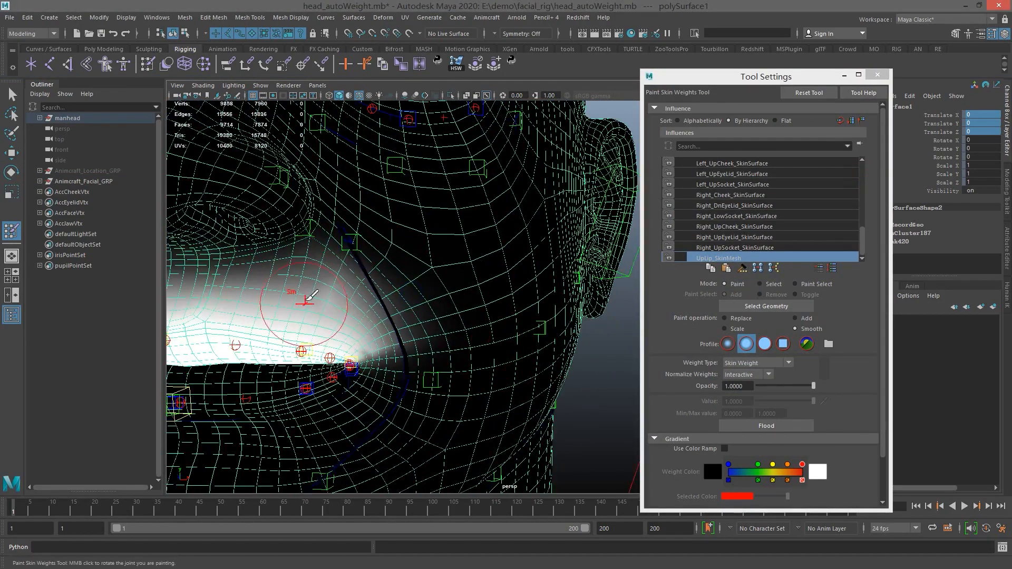
{"action": "middle_click_drag", "start_coordinate": [368, 268], "coordinate": [422, 280], "text": "alt"}
{"action": "mouse_move", "coordinate": [401, 283]}
{"action": "left_mouse_down"}
{"action": "mouse_move", "coordinate": [407, 294]}
{"action": "mouse_move", "coordinate": [396, 291]}
{"action": "left_mouse_up"}
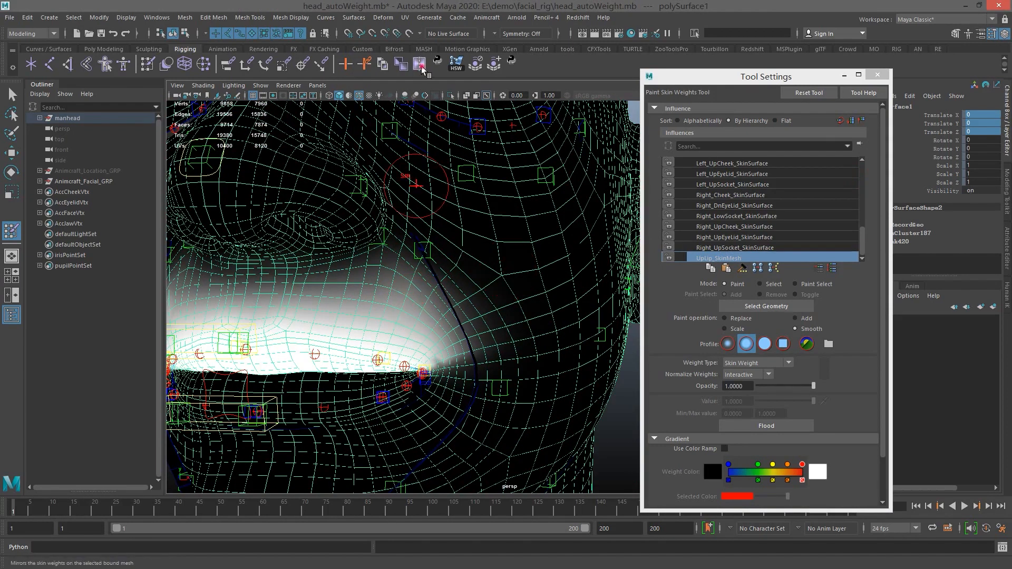
Display the Right_UpSocket_SkinSurface influence weights around the right upper eye socket.
{"action": "left_click", "coordinate": [746, 249]}
{"action": "right_click_drag", "start_coordinate": [463, 294], "coordinate": [414, 211], "text": "alt"}
{"action": "middle_click_drag", "start_coordinate": [411, 184], "coordinate": [442, 260], "text": "alt"}
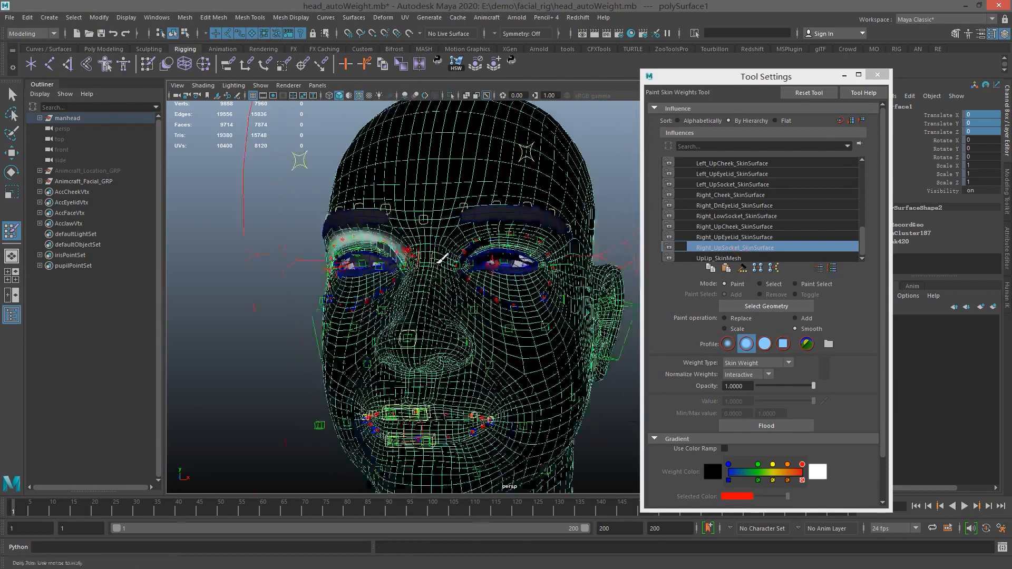
Display the DnLip_SkinMesh influence and inspect its weights around the lower lip and chin.
{"action": "scroll", "coordinate": [443, 259], "scroll_direction": "up", "scroll_amount": 3}
{"action": "scroll", "coordinate": [751, 216], "scroll_direction": "up", "scroll_amount": 2}
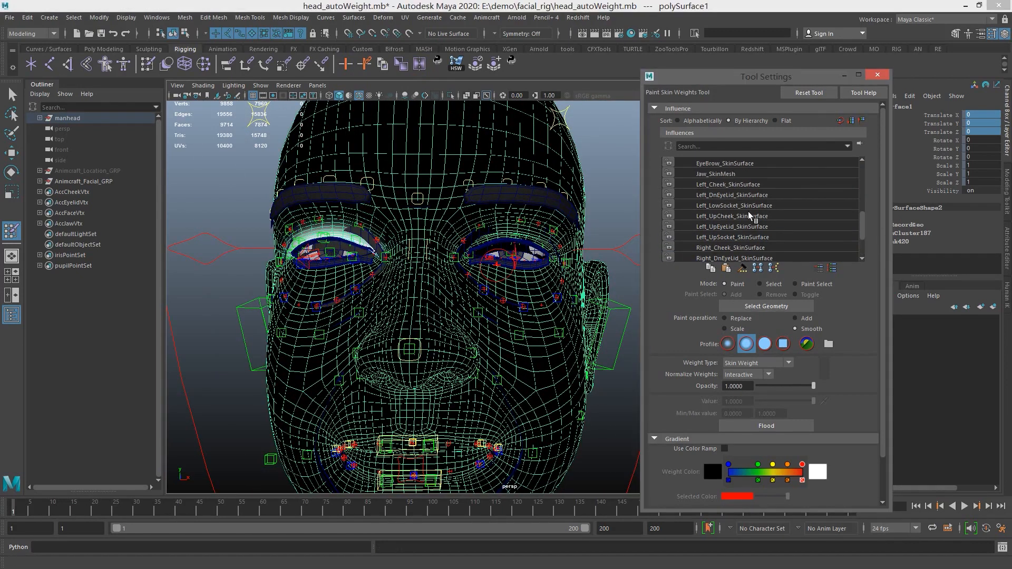
{"action": "scroll", "coordinate": [737, 202], "scroll_direction": "up", "scroll_amount": 1}
{"action": "left_click", "coordinate": [717, 173]}
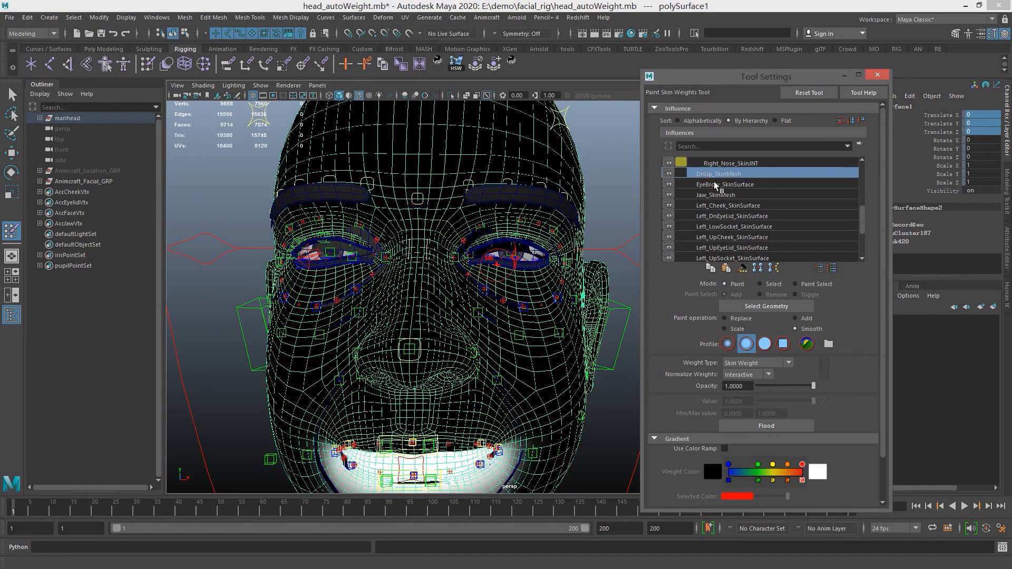
{"action": "middle_click_drag", "start_coordinate": [415, 364], "coordinate": [415, 194], "text": "alt"}
{"action": "scroll", "coordinate": [463, 296], "scroll_direction": "up", "scroll_amount": 3}
{"action": "left_click_drag", "start_coordinate": [493, 301], "coordinate": [463, 310], "text": "alt"}
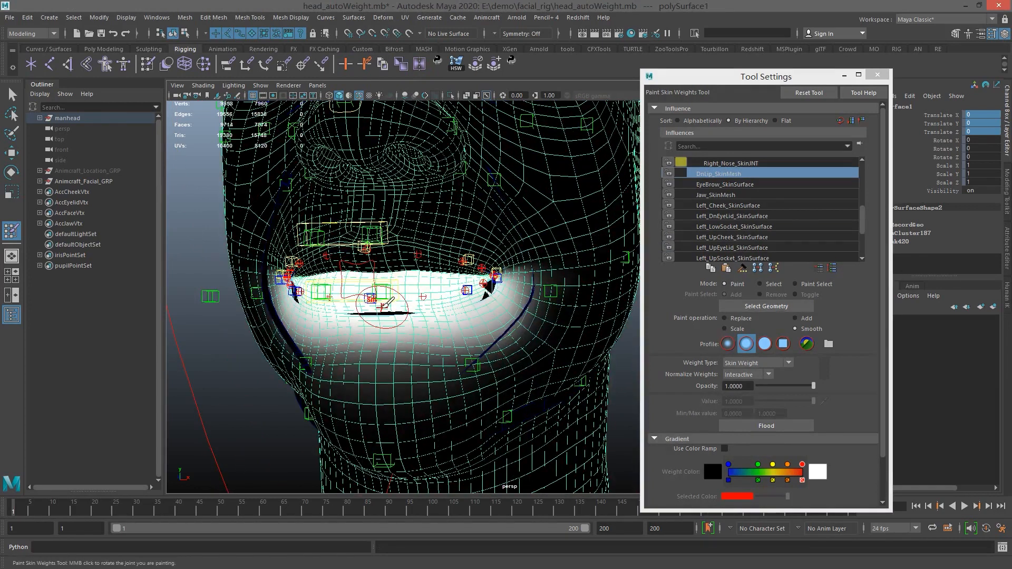
Try to pull the Left_Lip_Dn1_CtrlKey control downward to test the lower lip deformation.
{"action": "key", "text": "q"}
{"action": "left_click", "coordinate": [391, 299]}
{"action": "key", "text": "w"}
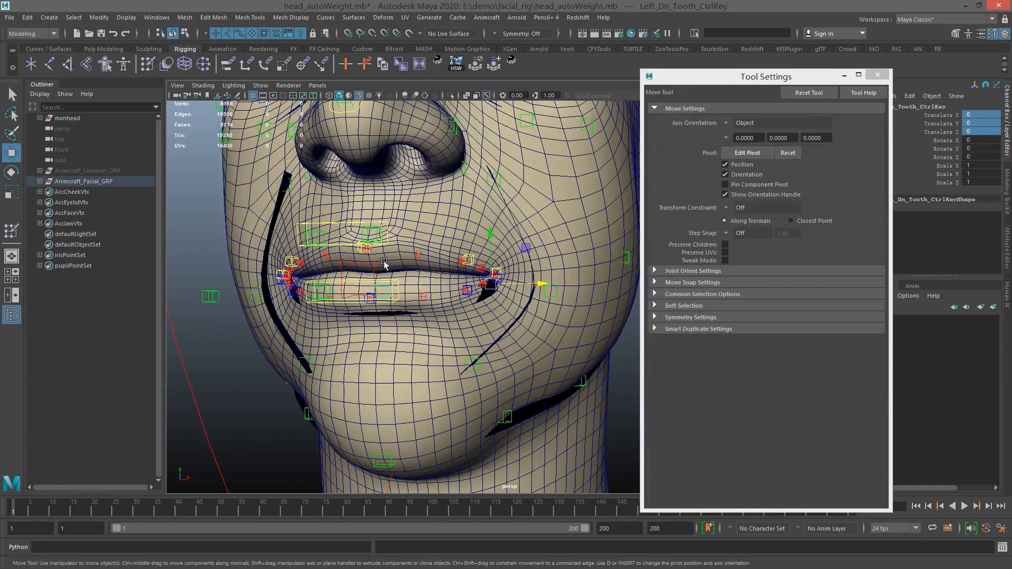
{"action": "left_click", "coordinate": [468, 292]}
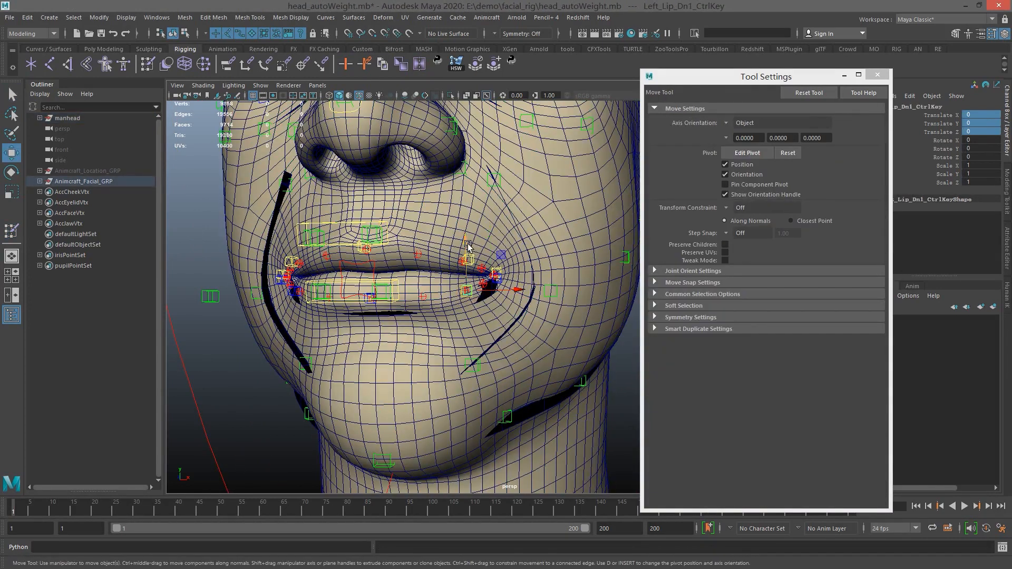
{"action": "left_click_drag", "start_coordinate": [468, 291], "coordinate": [485, 372]}
Select the head mesh and close the Tool Settings window.
{"action": "left_click", "coordinate": [409, 346]}
{"action": "scroll", "coordinate": [409, 346], "scroll_direction": "down", "scroll_amount": 4}
{"action": "left_click_drag", "start_coordinate": [409, 346], "coordinate": [460, 332], "text": "alt"}
{"action": "scroll", "coordinate": [461, 331], "scroll_direction": "down", "scroll_amount": 3}
{"action": "middle_click_drag", "start_coordinate": [445, 268], "coordinate": [479, 278], "text": "alt"}
{"action": "scroll", "coordinate": [480, 279], "scroll_direction": "up", "scroll_amount": 3}
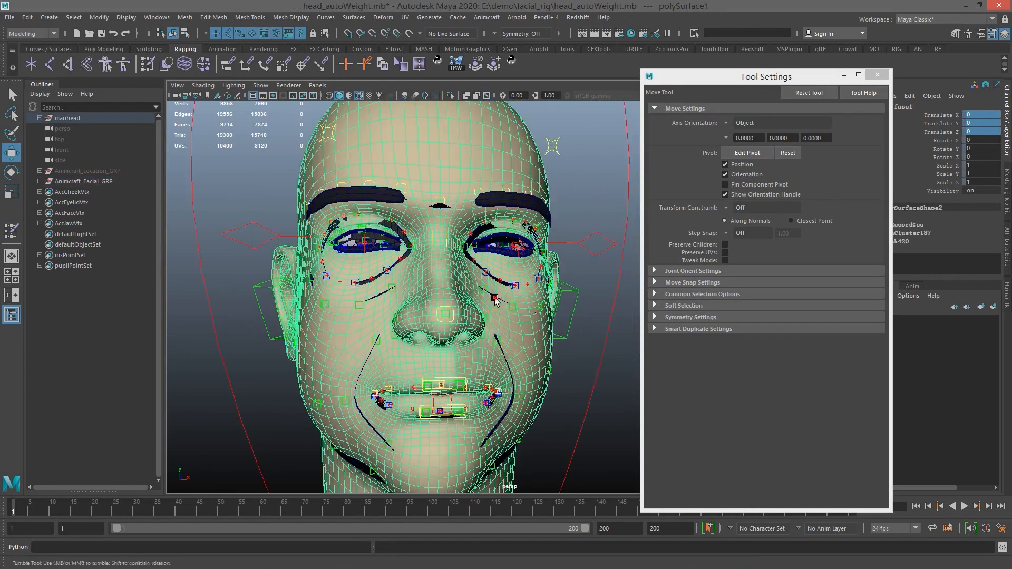
{"action": "left_click", "coordinate": [877, 75]}
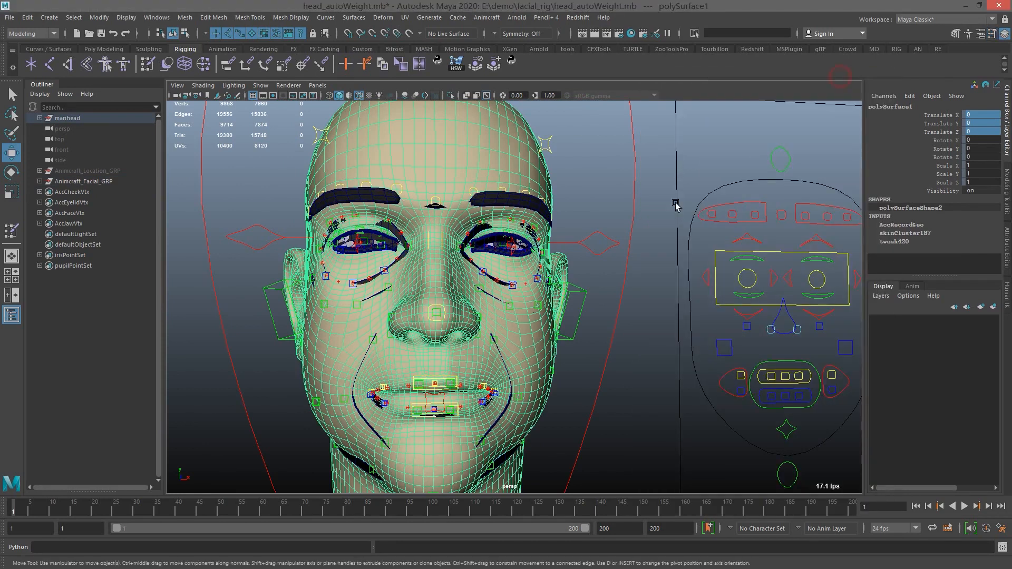
Set the Joint attribute of Facial_Master_LOC to 1.
{"action": "left_click_drag", "start_coordinate": [622, 169], "coordinate": [659, 176]}
{"action": "left_click", "coordinate": [950, 233]}
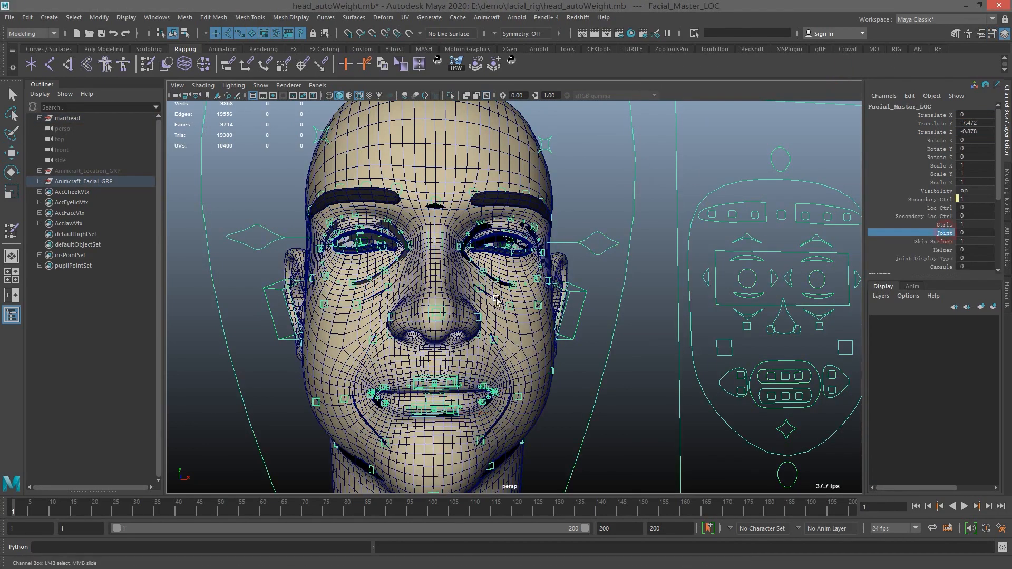
{"action": "middle_click_drag", "start_coordinate": [494, 296], "coordinate": [664, 295]}
Enable the display of joints in the perspective view and turn off X-ray display for them.
{"action": "left_click", "coordinate": [261, 85]}
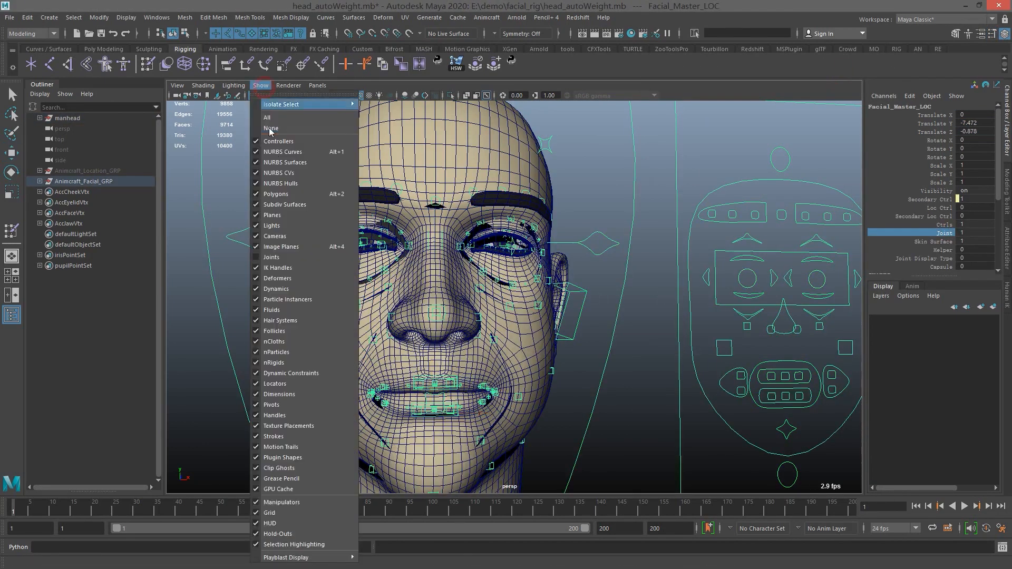
{"action": "left_click", "coordinate": [281, 256]}
{"action": "middle_click_drag", "start_coordinate": [496, 329], "coordinate": [517, 235], "text": "alt"}
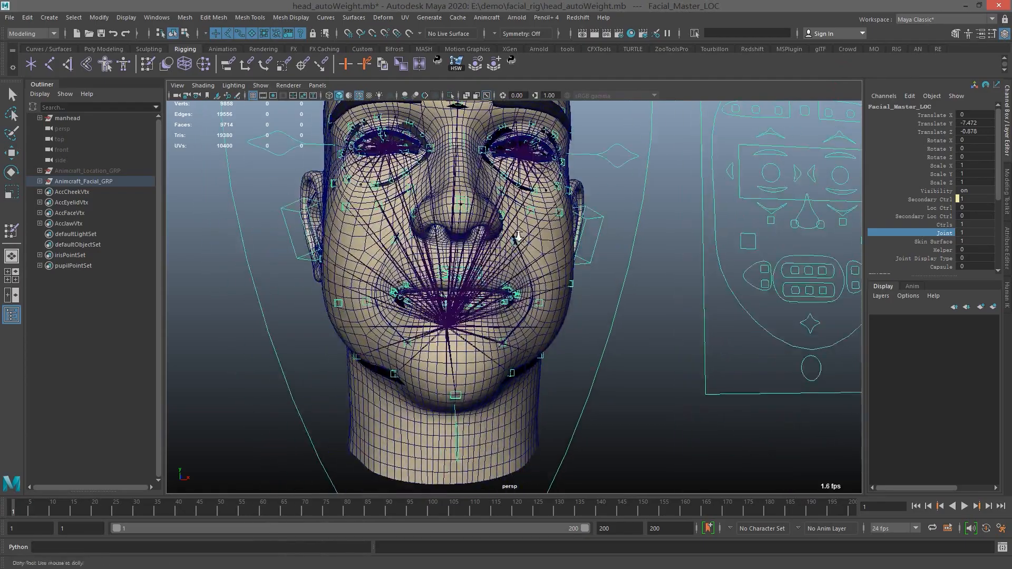
{"action": "left_click_drag", "start_coordinate": [517, 235], "coordinate": [452, 287], "text": "alt"}
{"action": "scroll", "coordinate": [382, 291], "scroll_direction": "up", "scroll_amount": 3}
{"action": "left_click_drag", "start_coordinate": [382, 292], "coordinate": [495, 275], "text": "alt"}
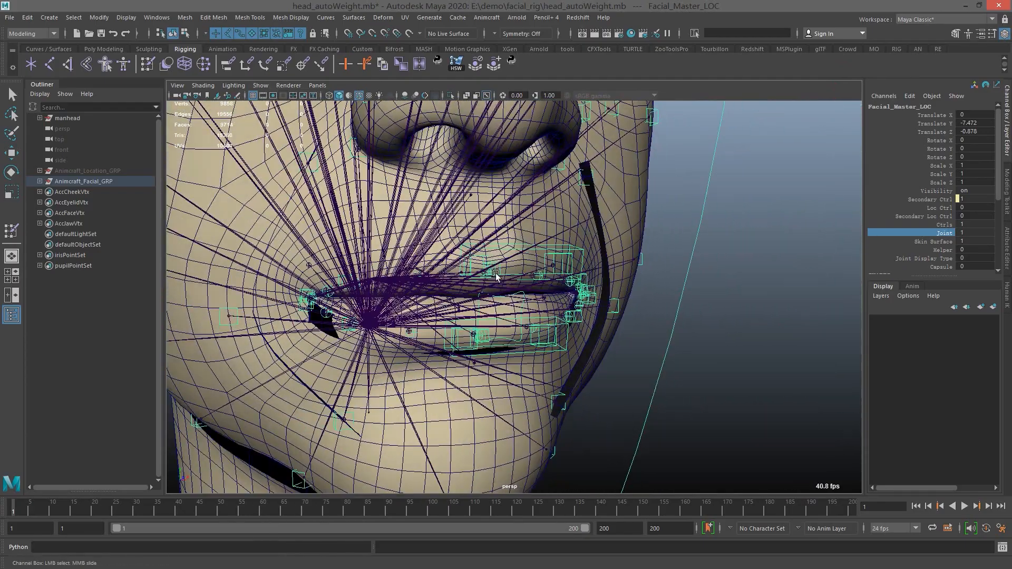
{"action": "left_click", "coordinate": [486, 96]}
{"action": "left_click_drag", "start_coordinate": [669, 251], "coordinate": [618, 257], "text": "alt"}
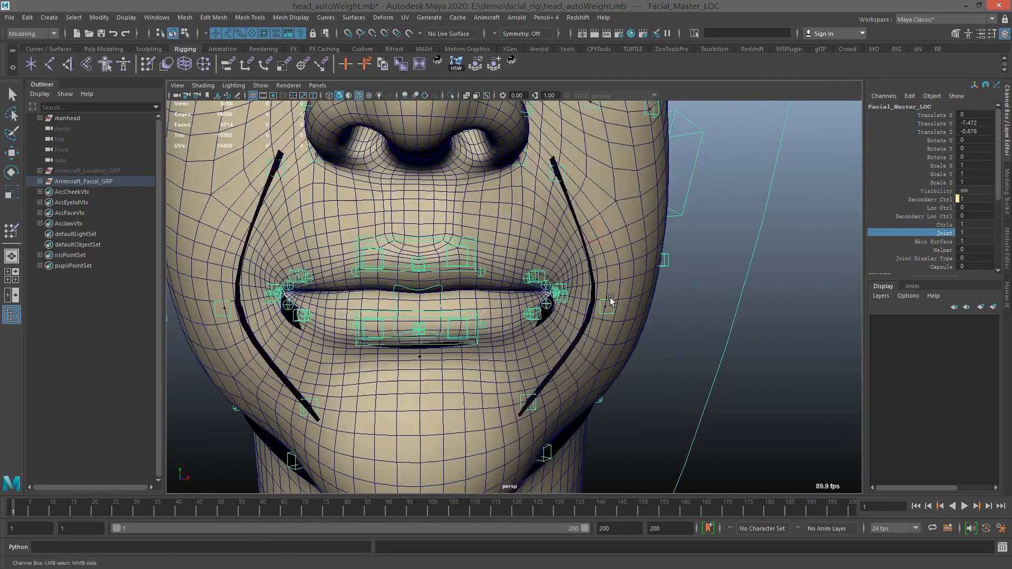
Open the Paint Skin Weights Tool on the head mesh and browse its influences to compare joints with lower lip weights.
{"action": "key", "text": "q"}
{"action": "left_click", "coordinate": [620, 240]}
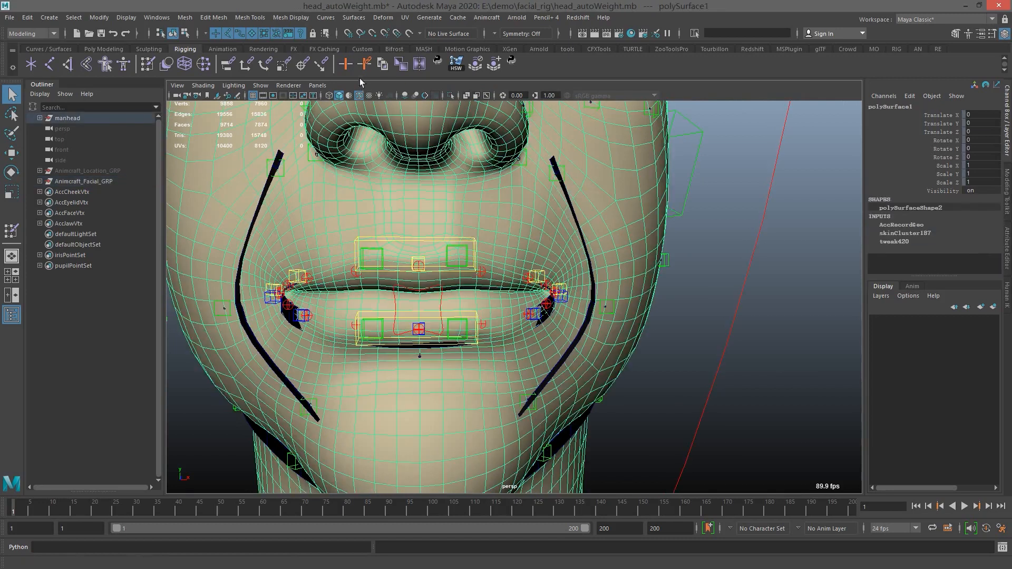
{"action": "double_click", "coordinate": [149, 64]}
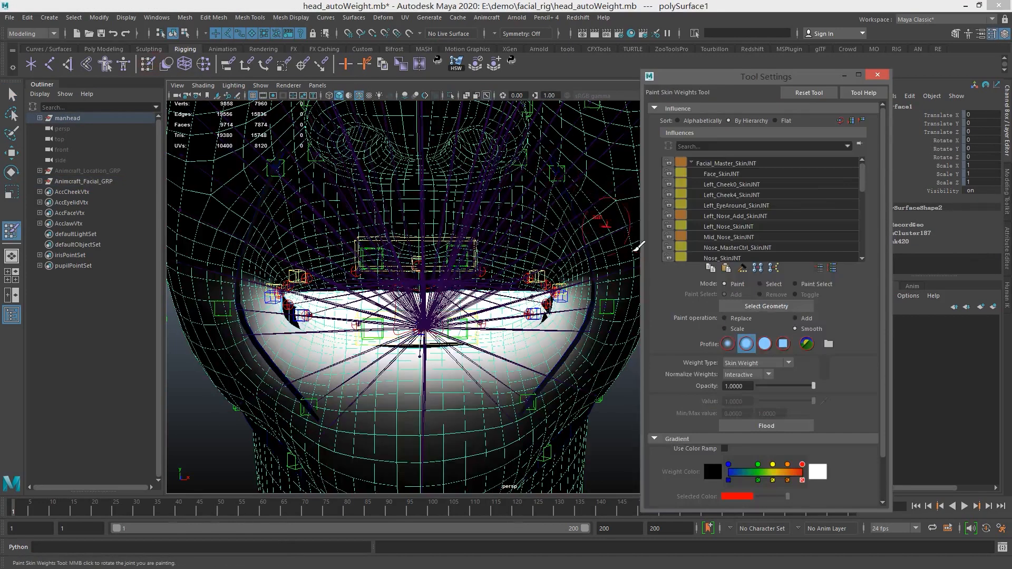
{"action": "left_click_drag", "start_coordinate": [862, 178], "coordinate": [865, 216]}
{"action": "left_click_drag", "start_coordinate": [519, 290], "coordinate": [487, 294], "text": "alt"}
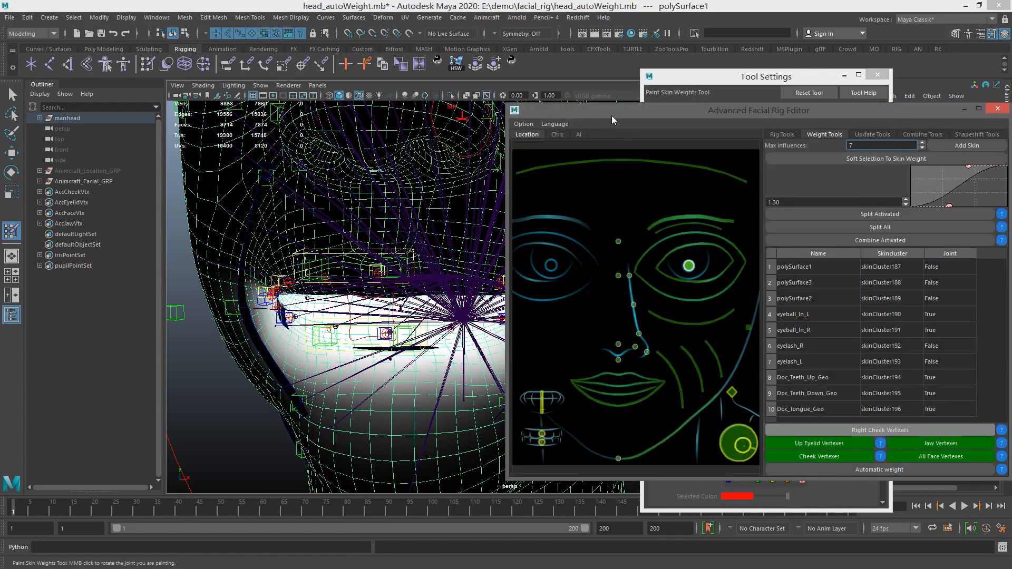
Bring up the Advanced Facial Rig Editor and move it so its Weight Tools are visible beside the mouth.
{"action": "left_click_drag", "start_coordinate": [632, 112], "coordinate": [623, 52]}
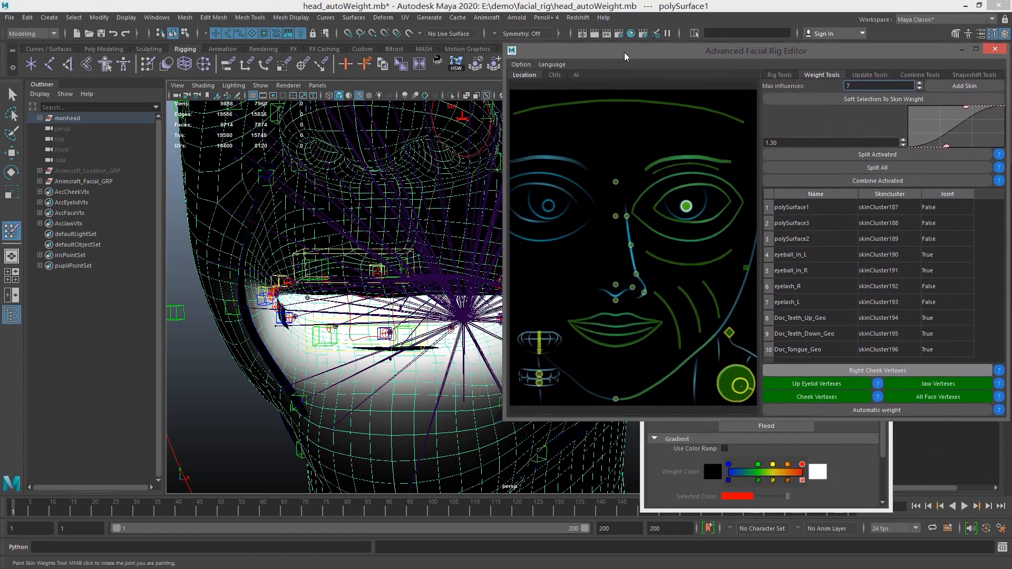
{"action": "middle_click_drag", "start_coordinate": [350, 227], "coordinate": [320, 263], "text": "alt"}
{"action": "scroll", "coordinate": [320, 264], "scroll_direction": "down", "scroll_amount": 2}
{"action": "middle_click_drag", "start_coordinate": [375, 230], "coordinate": [334, 232], "text": "alt"}
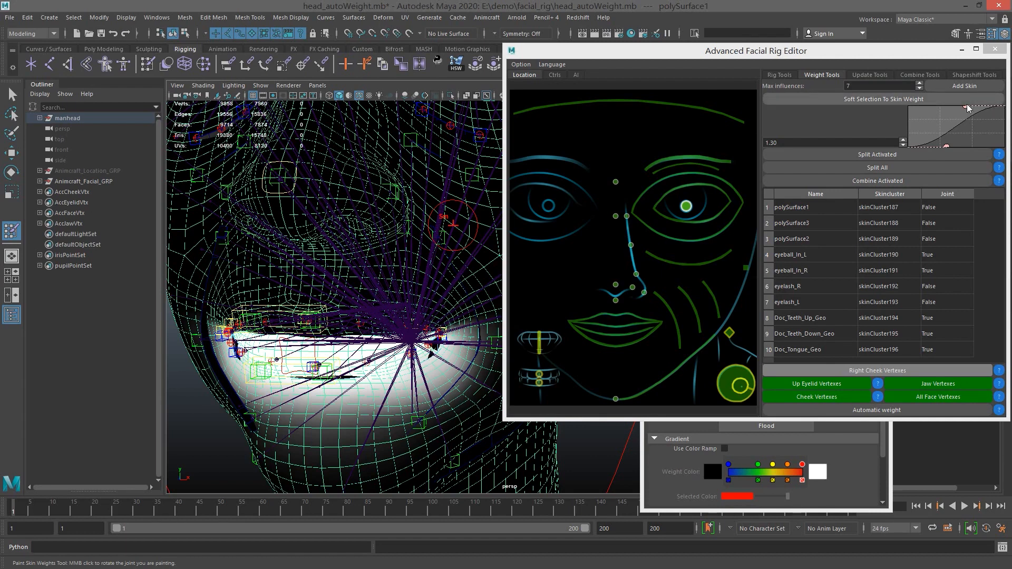
Change the numeric value beside the weight falloff curve in the Weight Tools, replacing 1.30.
{"action": "left_click_drag", "start_coordinate": [815, 144], "coordinate": [714, 148]}
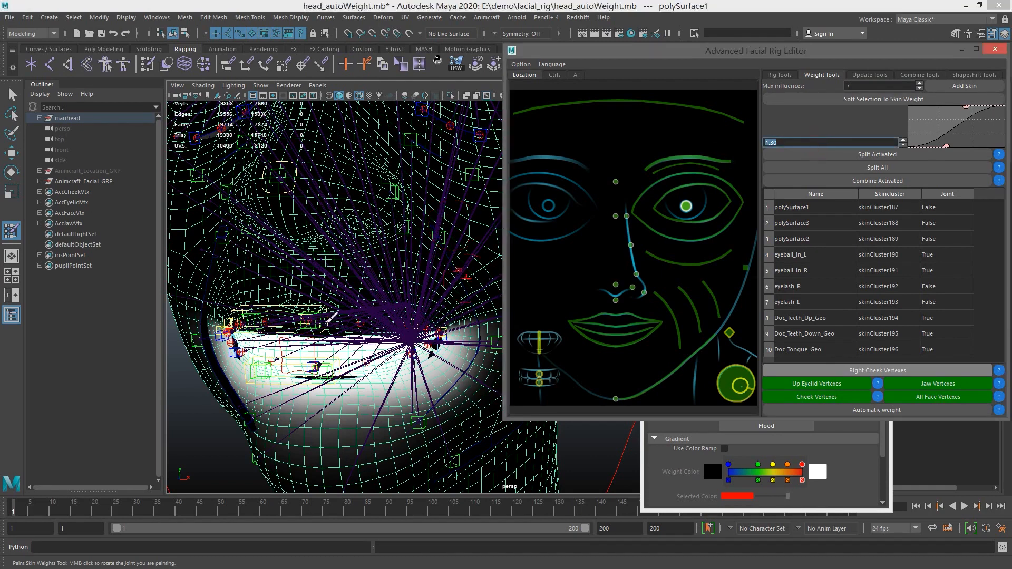
{"action": "middle_click_drag", "start_coordinate": [338, 320], "coordinate": [381, 281], "text": "alt"}
{"action": "left_click_drag", "start_coordinate": [381, 281], "coordinate": [407, 284], "text": "alt"}
{"action": "right_click_drag", "start_coordinate": [337, 317], "coordinate": [351, 327], "text": "alt"}
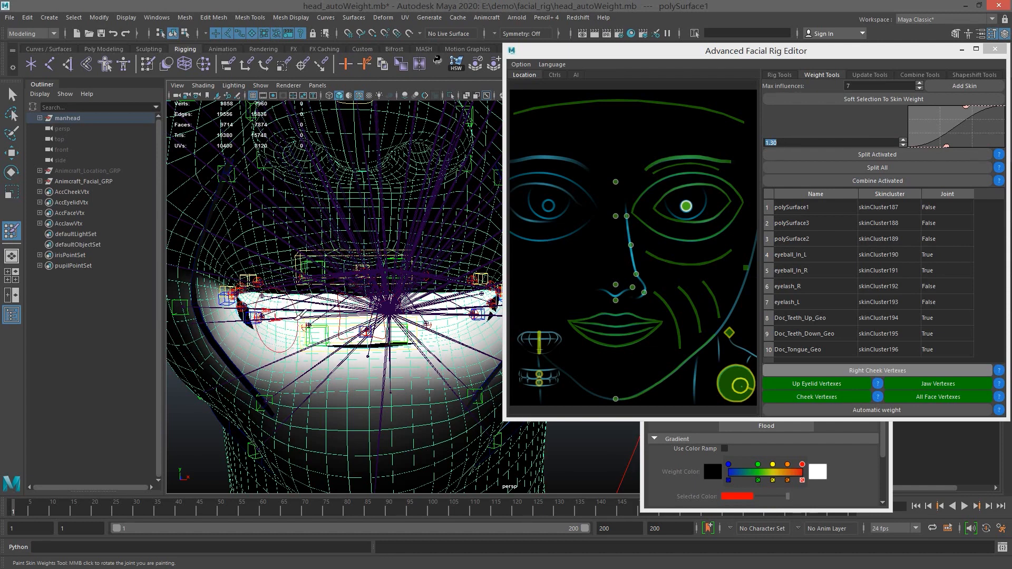
{"action": "double_click", "coordinate": [790, 142]}
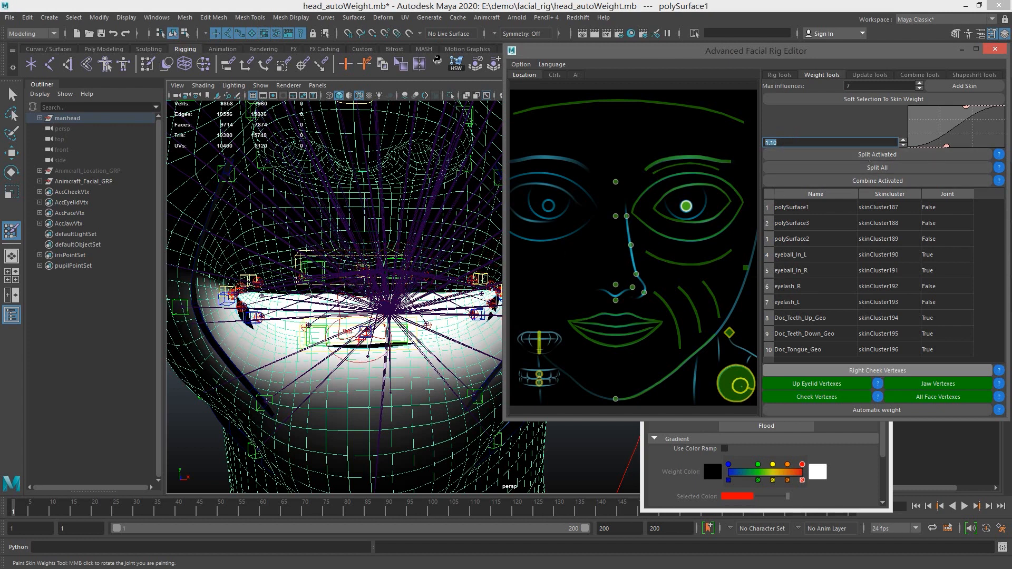
Split the active DnLip_SkinMesh influence onto its joints and move the rig editor clear of the Paint Skin Weights settings.
{"action": "left_click", "coordinate": [878, 155]}
{"action": "left_click", "coordinate": [486, 294]}
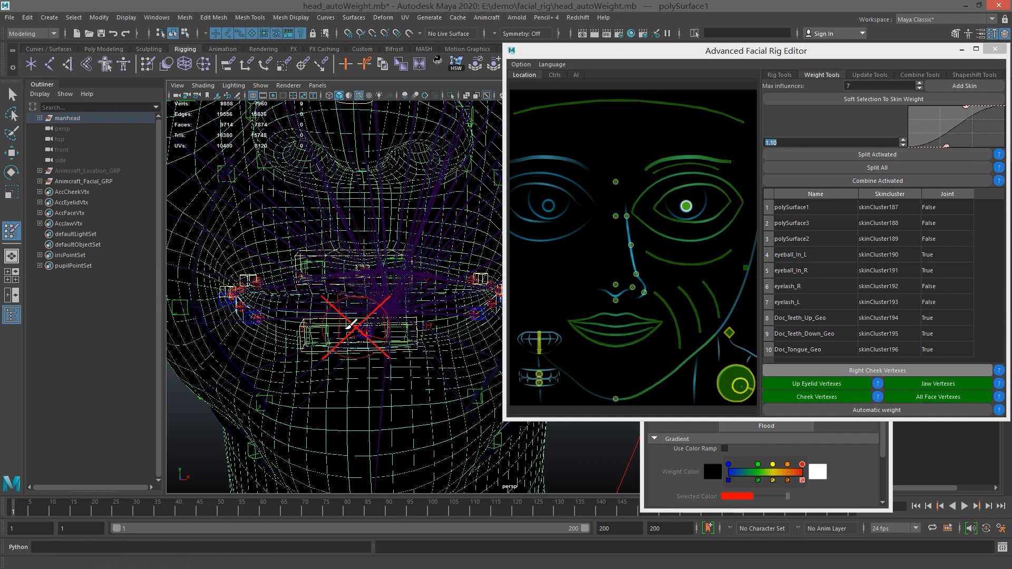
{"action": "left_click_drag", "start_coordinate": [802, 52], "coordinate": [1011, 52]}
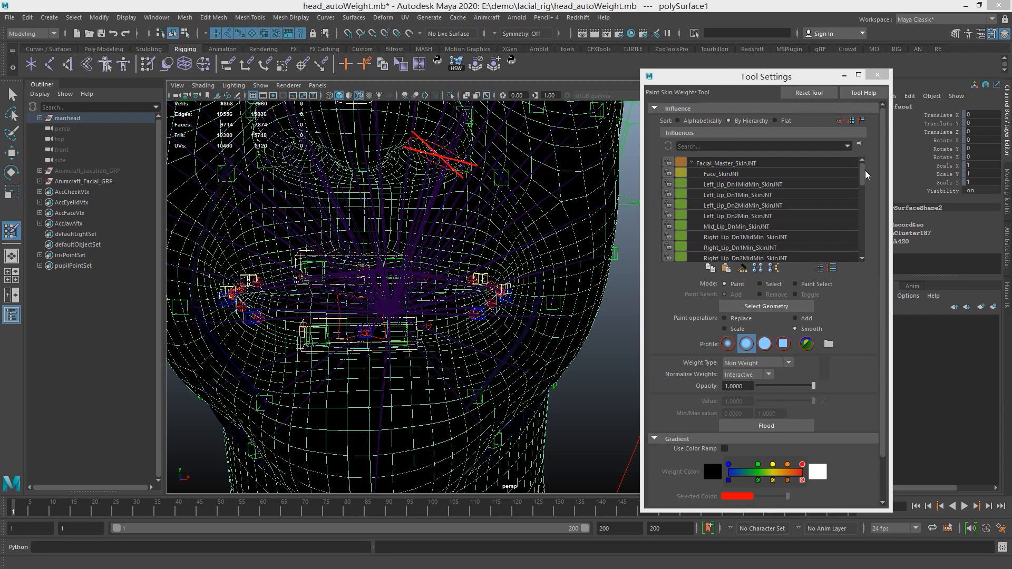
Inspect the split lower lip weights on Left_Lip_Dn1MidMin_SkinJNT and Left_Lip_Dn1Min_SkinJNT.
{"action": "mouse_move", "coordinate": [420, 311]}
{"action": "right_mouse_down", "text": "alt"}
{"action": "mouse_move", "coordinate": [441, 355]}
{"action": "mouse_move", "coordinate": [403, 343]}
{"action": "right_mouse_up", "text": "alt"}
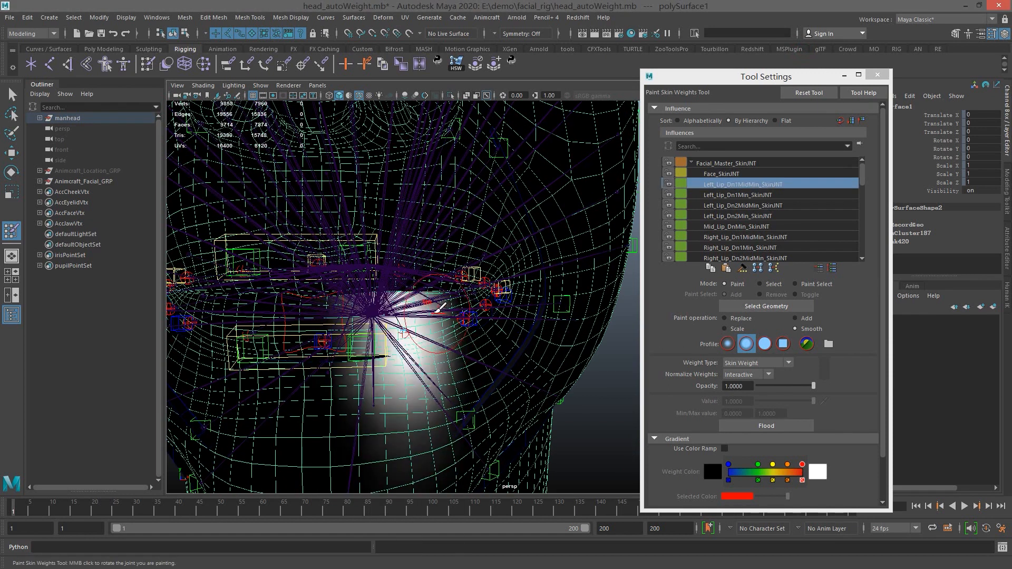
{"action": "mouse_move", "coordinate": [436, 312]}
{"action": "left_mouse_down", "text": "alt"}
{"action": "mouse_move", "coordinate": [416, 307]}
{"action": "mouse_move", "coordinate": [477, 332]}
{"action": "left_mouse_up", "text": "alt"}
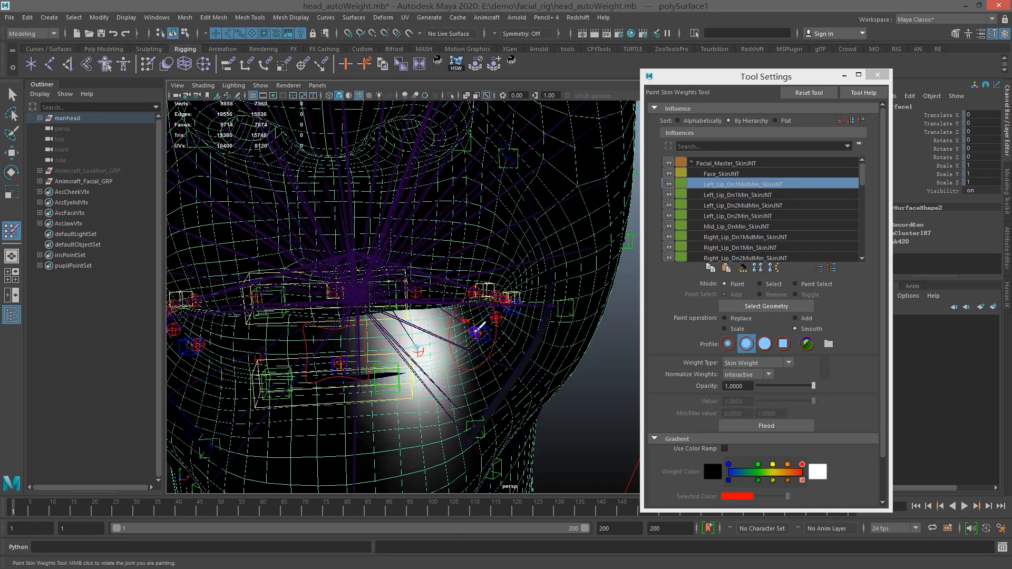
{"action": "right_click_drag", "start_coordinate": [475, 332], "coordinate": [477, 341]}
{"action": "mouse_move", "coordinate": [482, 342]}
{"action": "left_mouse_down", "text": "alt"}
{"action": "mouse_move", "coordinate": [465, 336]}
{"action": "mouse_move", "coordinate": [475, 318]}
{"action": "left_mouse_up", "text": "alt"}
{"action": "middle_click_drag", "start_coordinate": [474, 317], "coordinate": [494, 292], "text": "alt"}
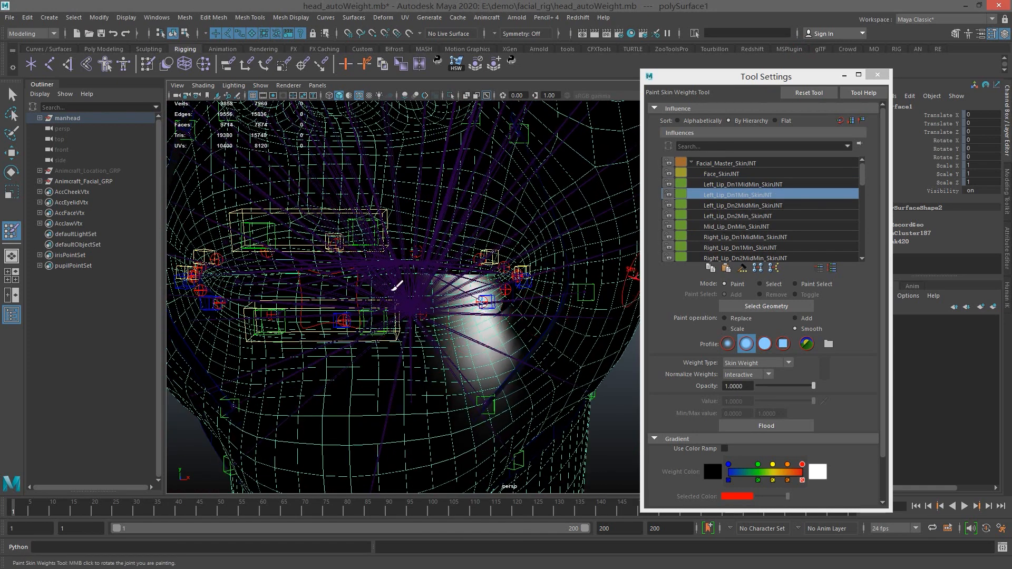
Bring the Advanced Facial Rig Editor back and combine the active lower lip joint weights into their skin-mesh influence.
{"action": "key", "text": "alt+Tab"}
{"action": "left_click_drag", "start_coordinate": [627, 101], "coordinate": [902, 138]}
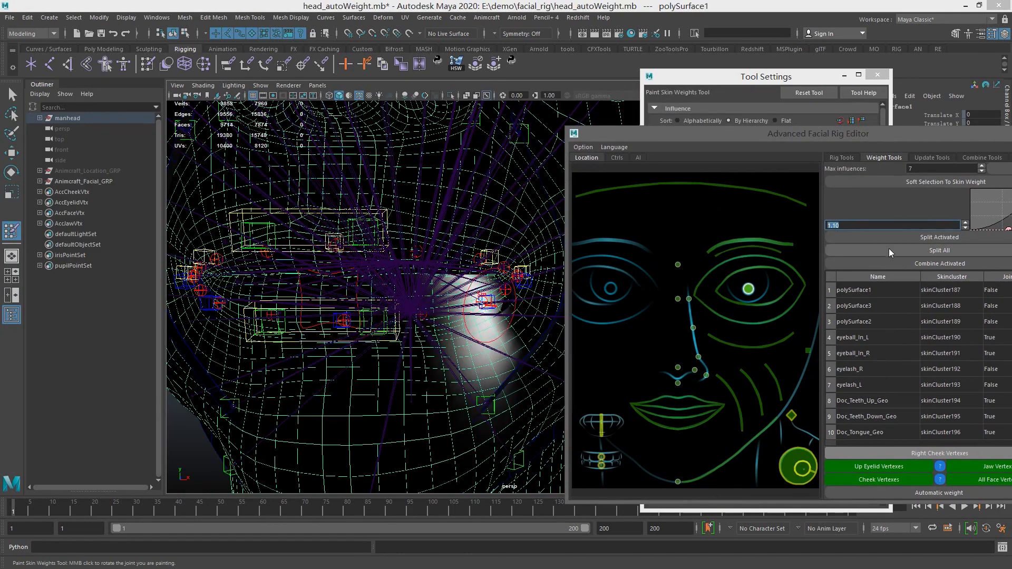
{"action": "left_click", "coordinate": [908, 260]}
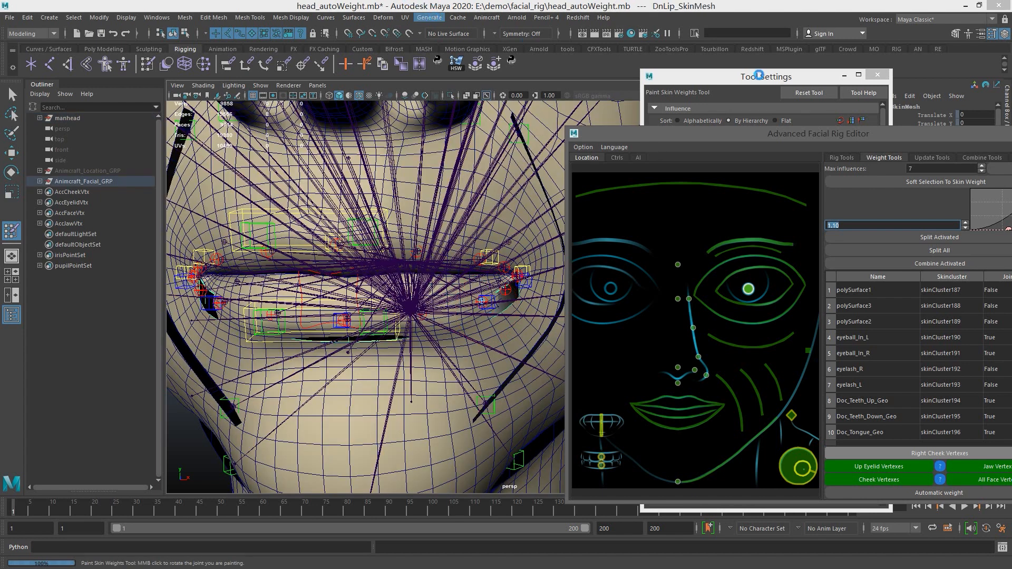
Reselect the head mesh in the Paint Skin Weights Tool and examine the weights of UpLip_SkinMesh and DnLip_SkinMesh.
{"action": "left_click_drag", "start_coordinate": [762, 79], "coordinate": [747, 73]}
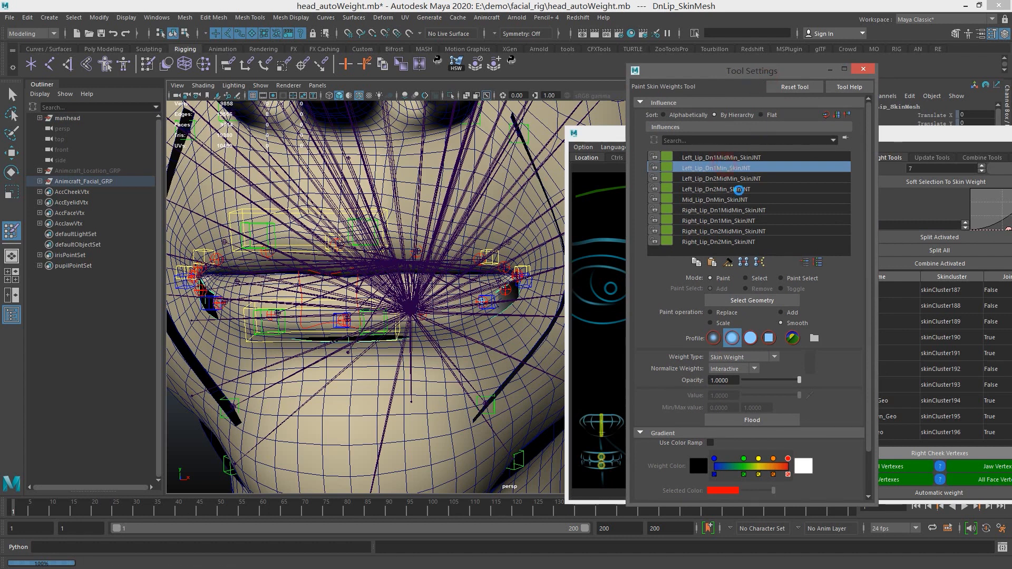
{"action": "key", "text": "q"}
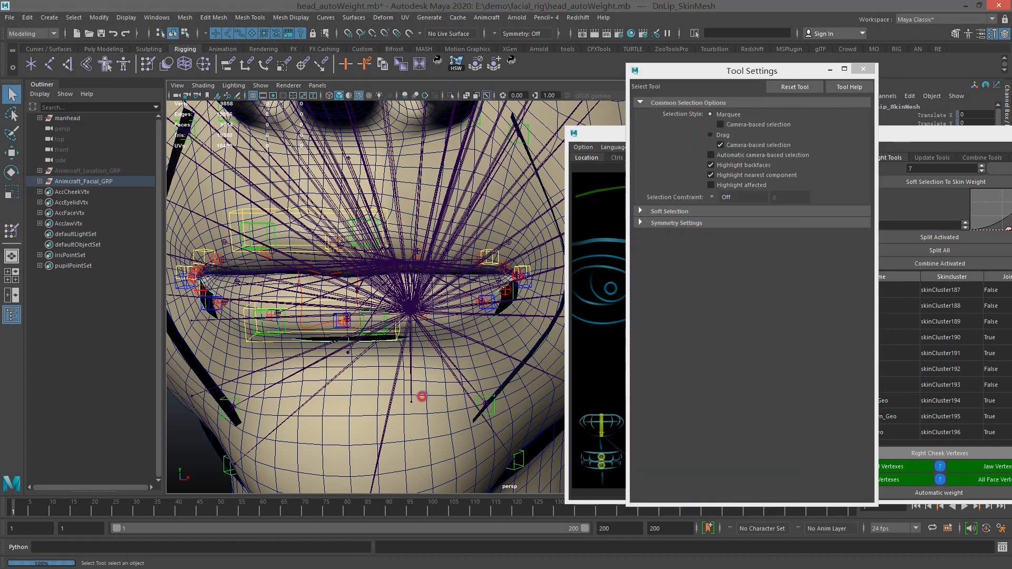
{"action": "left_click", "coordinate": [422, 396]}
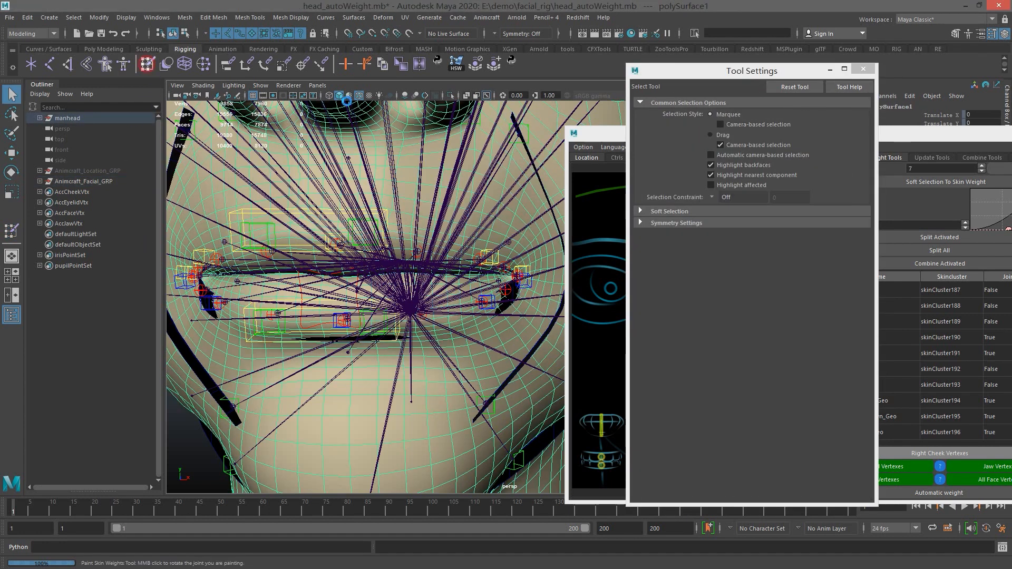
{"action": "key", "text": "y"}
{"action": "left_click_drag", "start_coordinate": [848, 164], "coordinate": [858, 258]}
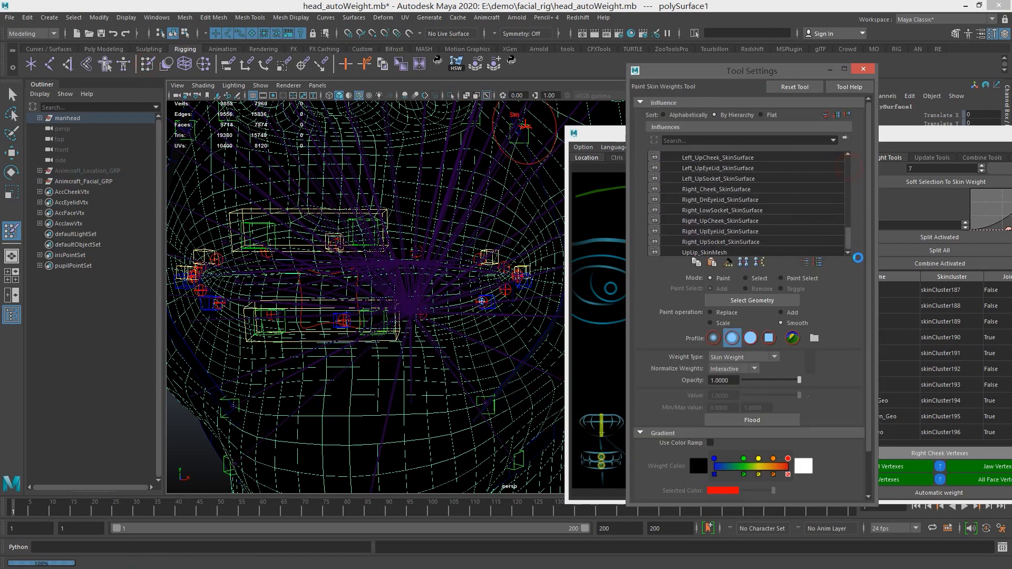
{"action": "left_click", "coordinate": [697, 249]}
{"action": "scroll", "coordinate": [722, 211], "scroll_direction": "up", "scroll_amount": 3}
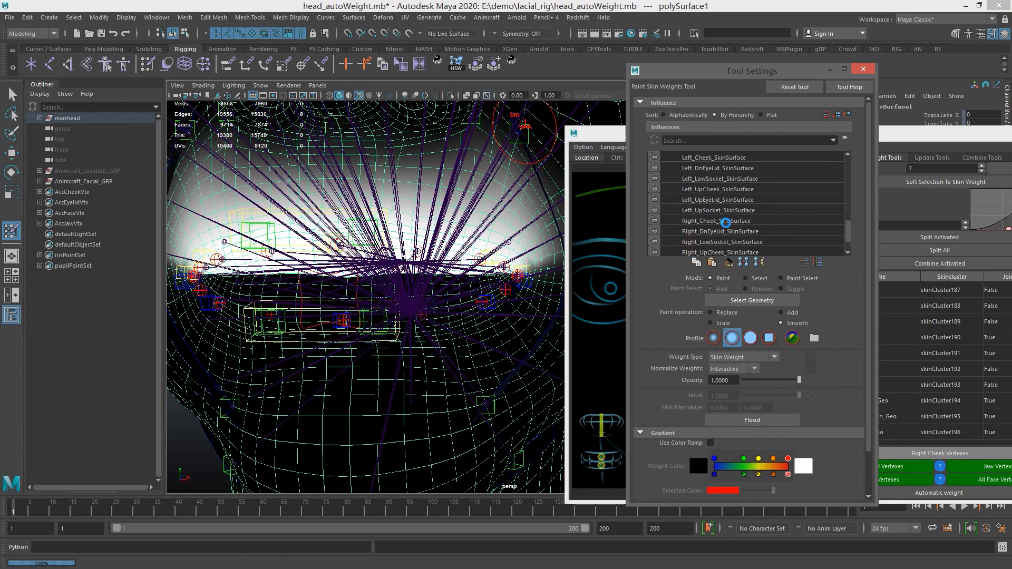
{"action": "left_click", "coordinate": [709, 167]}
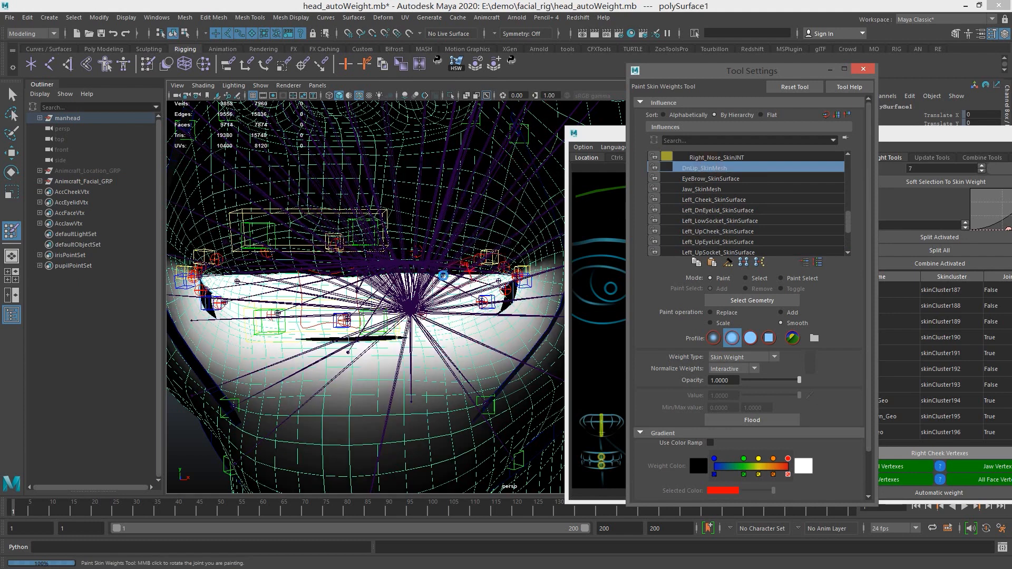
{"action": "scroll", "coordinate": [436, 257], "scroll_direction": "up", "scroll_amount": 3}
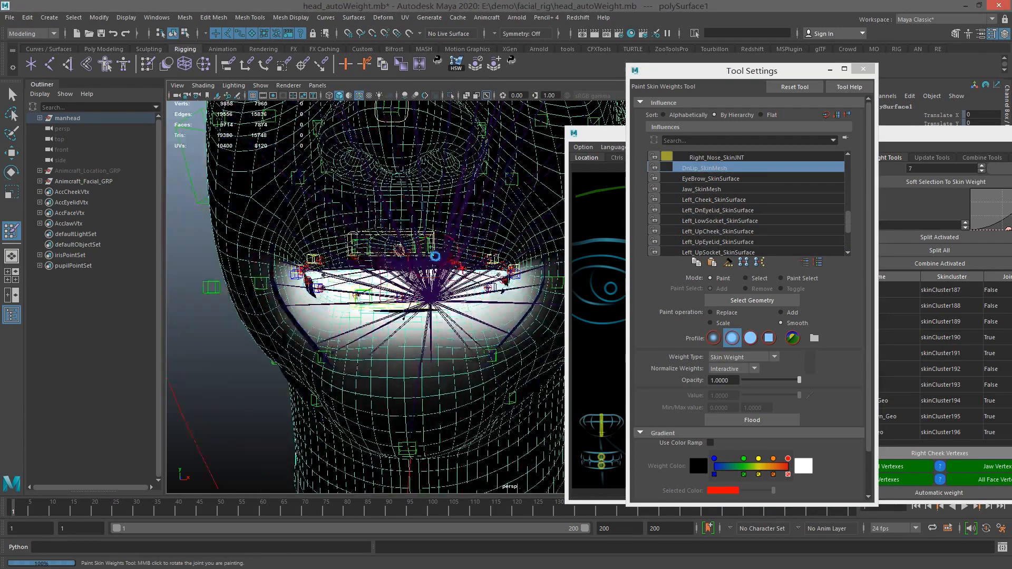
{"action": "scroll", "coordinate": [436, 257], "scroll_direction": "up", "scroll_amount": 5}
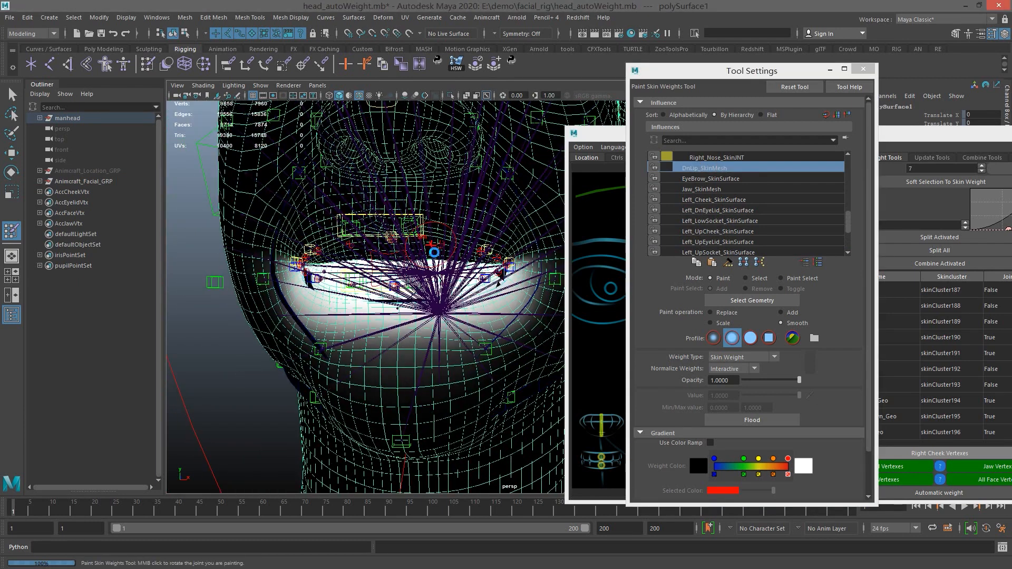
Leave weight painting, close its settings, hide joints in the perspective view and place the rig editor beside the head.
{"action": "key", "text": "q"}
{"action": "left_click", "coordinate": [864, 69]}
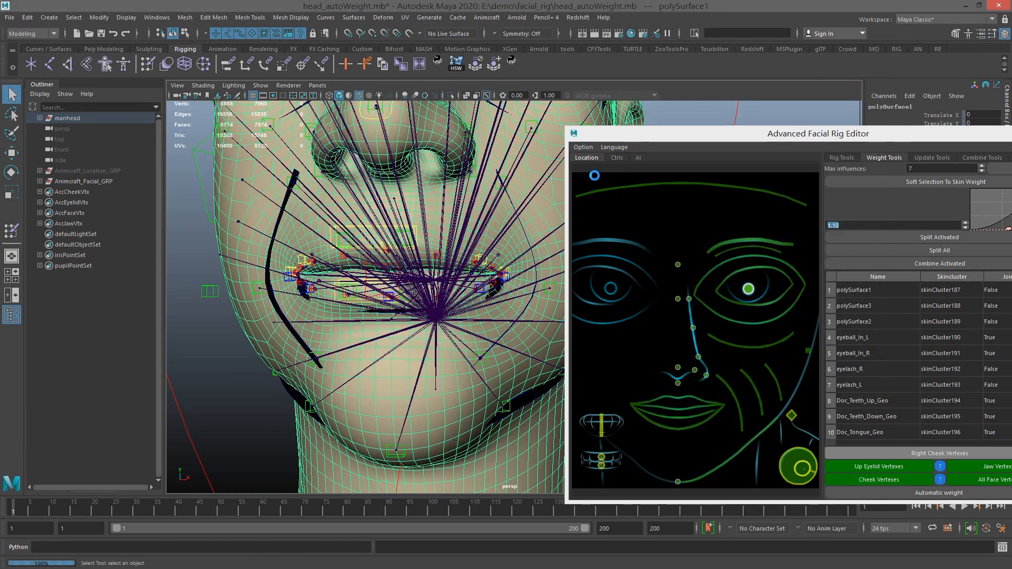
{"action": "left_click_drag", "start_coordinate": [650, 137], "coordinate": [659, 193]}
{"action": "left_click", "coordinate": [260, 85]}
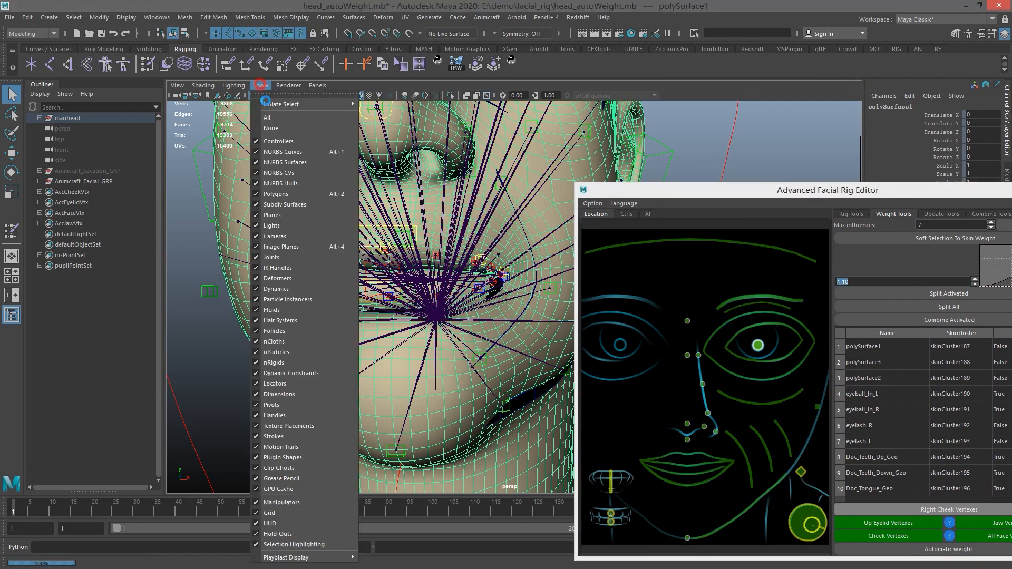
{"action": "left_click", "coordinate": [286, 256]}
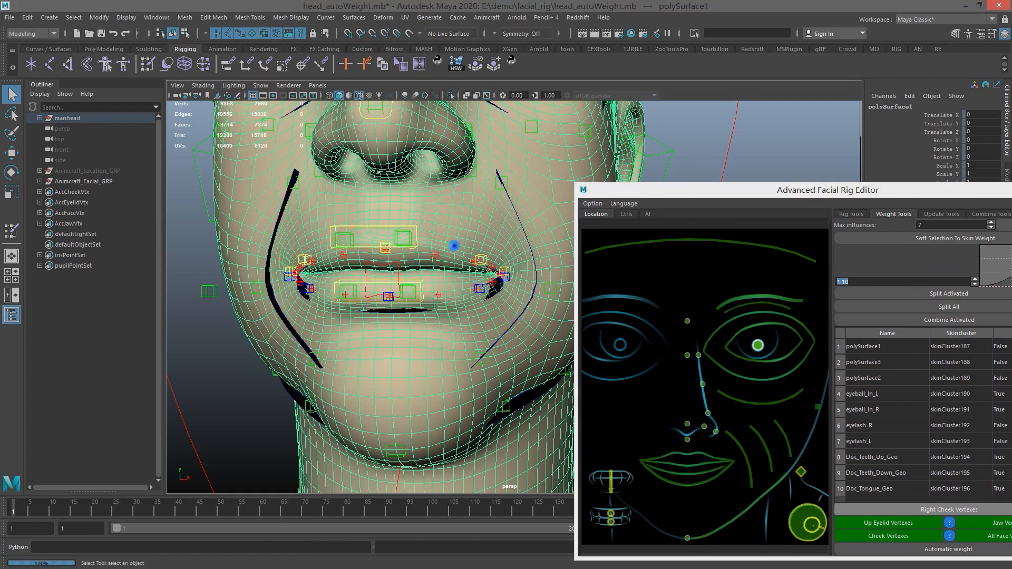
{"action": "left_click_drag", "start_coordinate": [785, 190], "coordinate": [695, 96]}
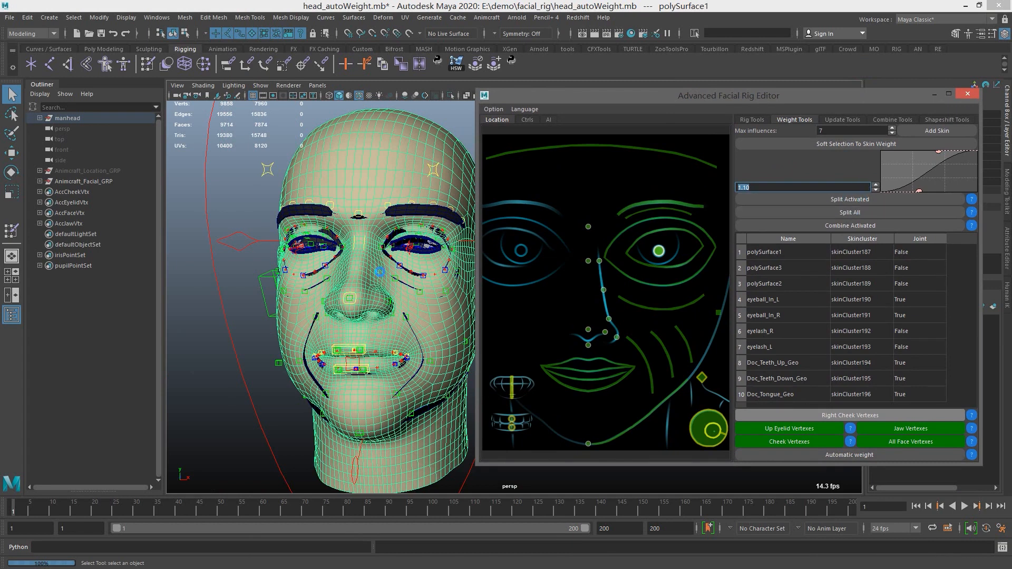
Call up Split All and cancel it, then check the Joint status of polySurface1 and eyeball_In_L in the skincluster table.
{"action": "middle_click_drag", "start_coordinate": [365, 255], "coordinate": [329, 251], "text": "alt"}
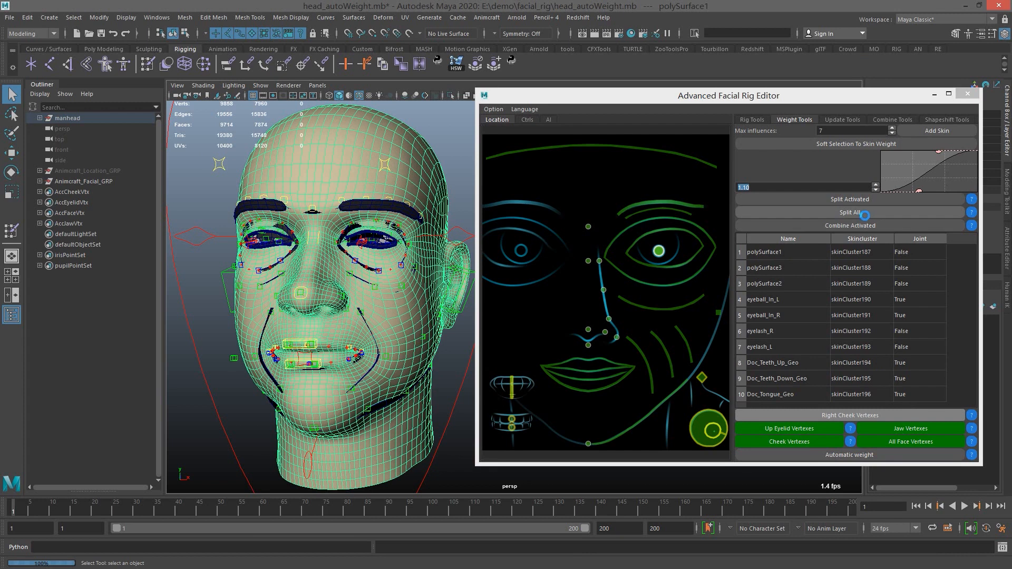
{"action": "left_click", "coordinate": [871, 211]}
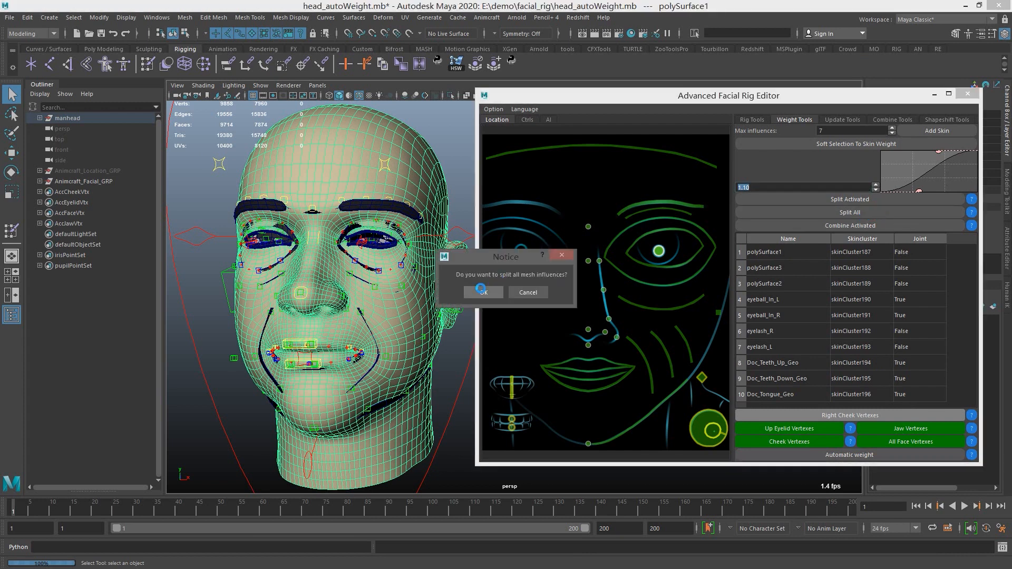
{"action": "left_click", "coordinate": [524, 291]}
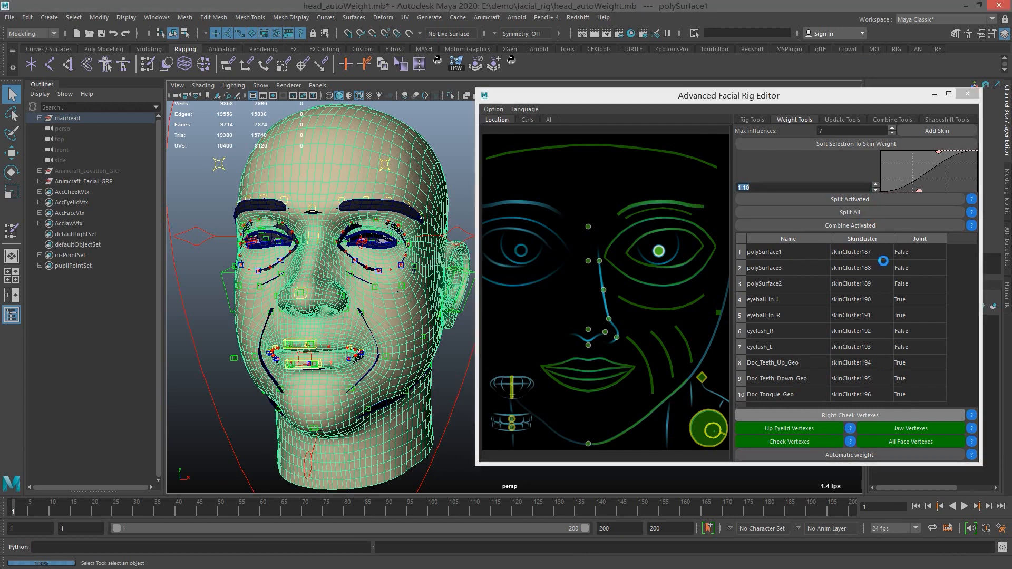
{"action": "left_click", "coordinate": [919, 252]}
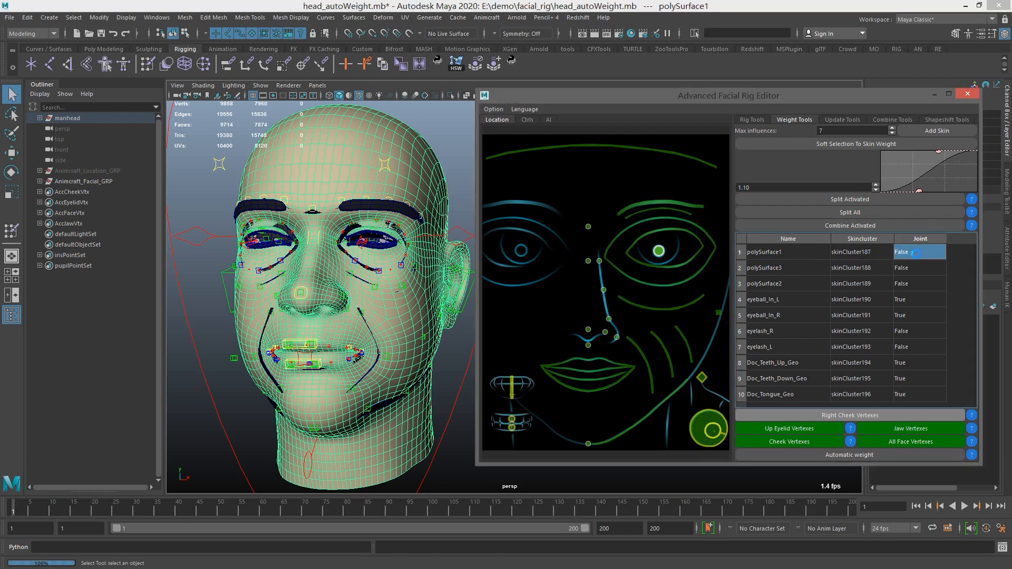
{"action": "left_click", "coordinate": [918, 300]}
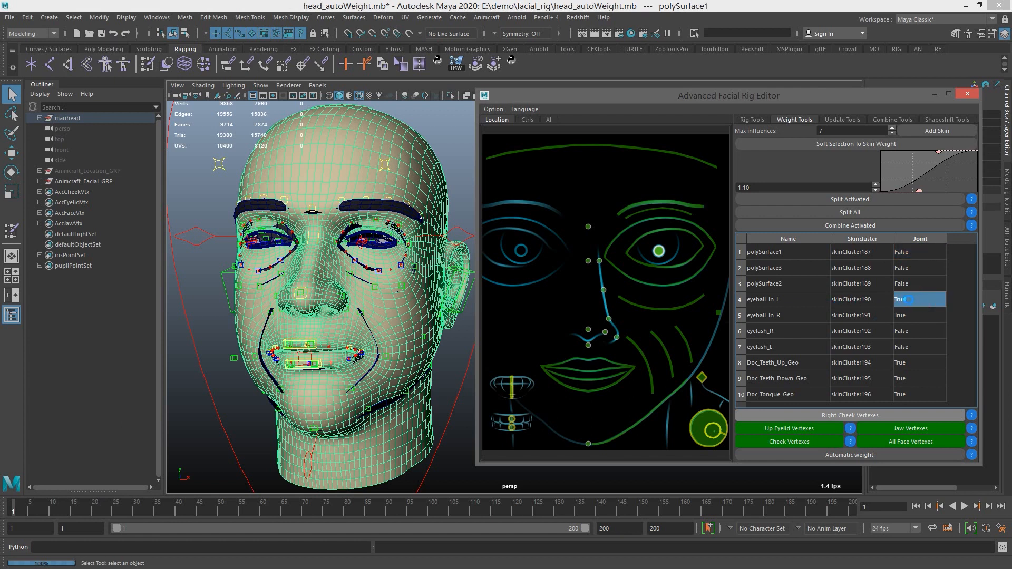
{"action": "left_click_drag", "start_coordinate": [915, 252], "coordinate": [781, 249]}
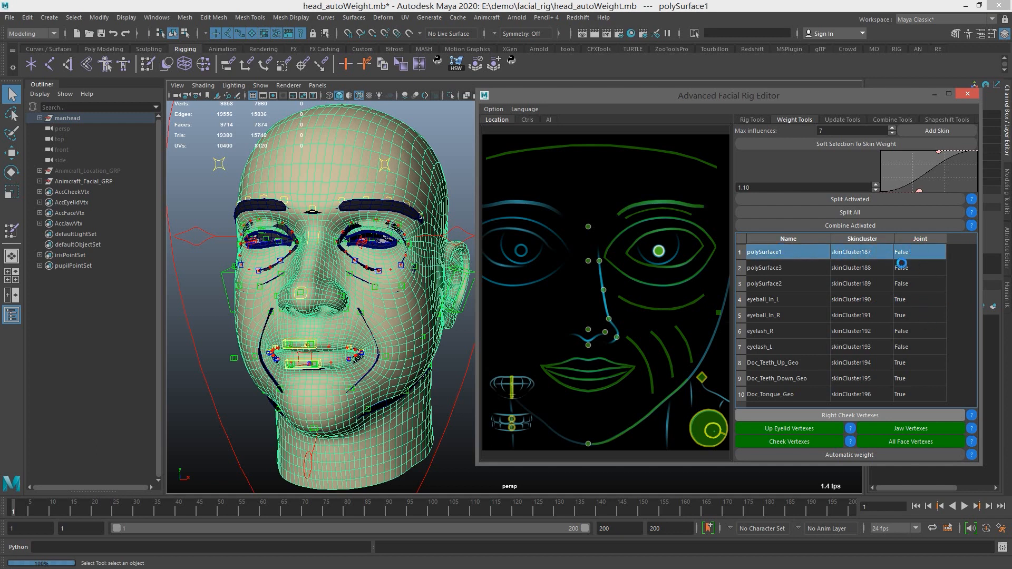
Split all mesh influences onto the joints.
{"action": "left_click_drag", "start_coordinate": [386, 255], "coordinate": [401, 259], "text": "alt"}
{"action": "scroll", "coordinate": [397, 256], "scroll_direction": "down", "scroll_amount": 2}
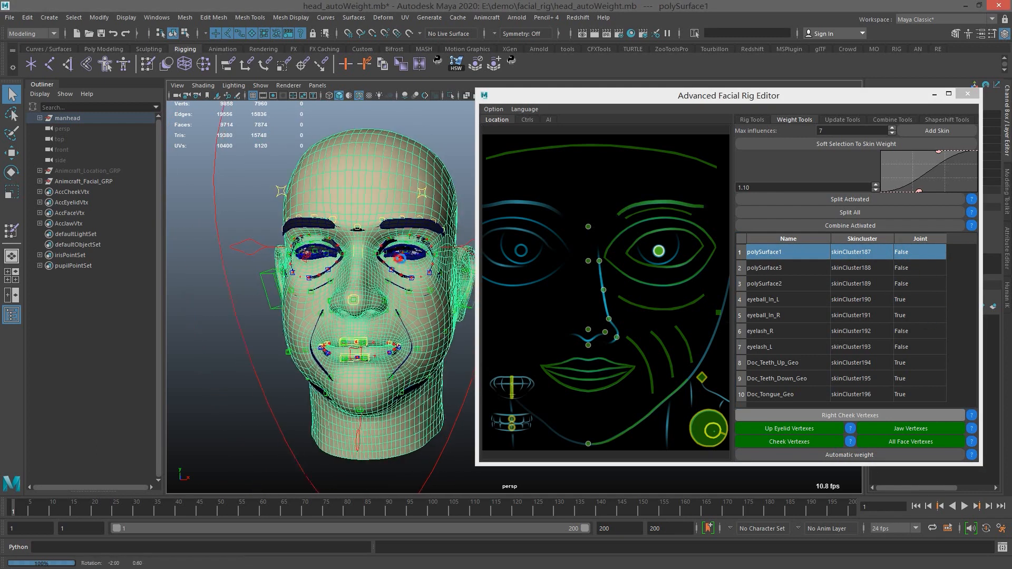
{"action": "scroll", "coordinate": [399, 259], "scroll_direction": "up", "scroll_amount": 2}
{"action": "left_click", "coordinate": [924, 217]}
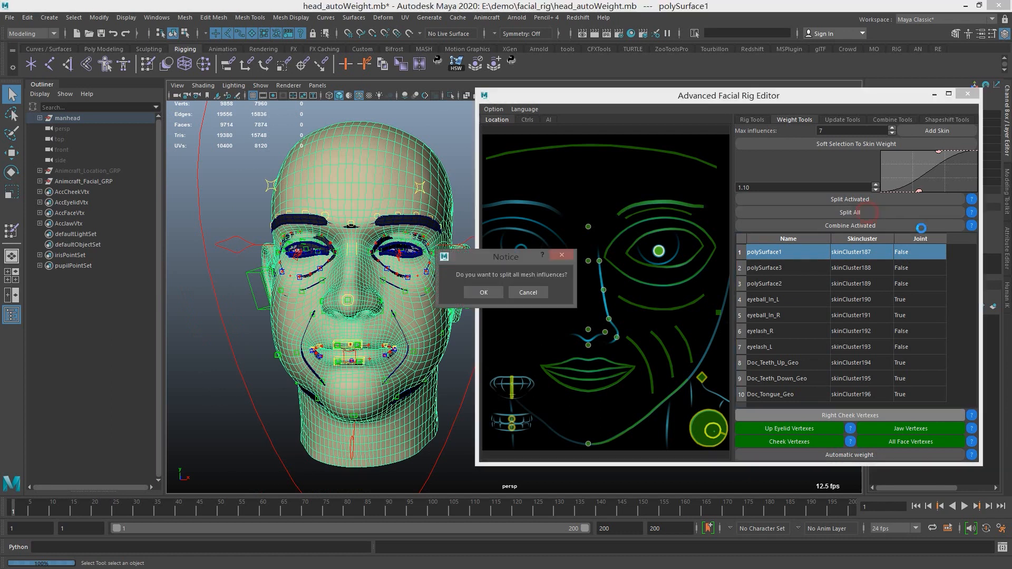
{"action": "left_click", "coordinate": [484, 292]}
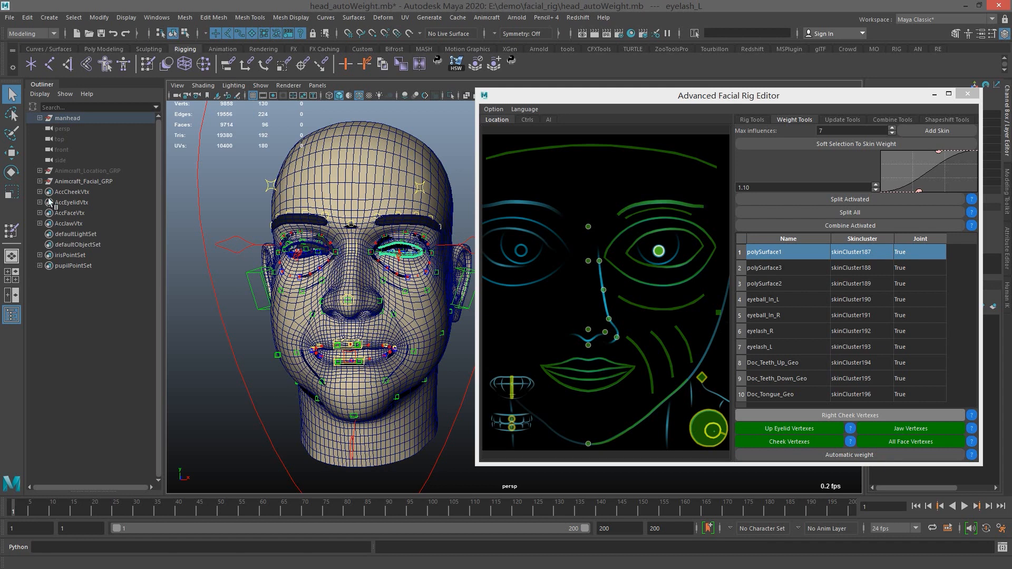
Close the rig editor and set the Joint and Skin Surface attributes of Facial_Master_LOC to 0.
{"action": "left_click", "coordinate": [967, 93]}
{"action": "left_click_drag", "start_coordinate": [309, 267], "coordinate": [480, 261], "text": "alt"}
{"action": "left_click", "coordinate": [508, 296]}
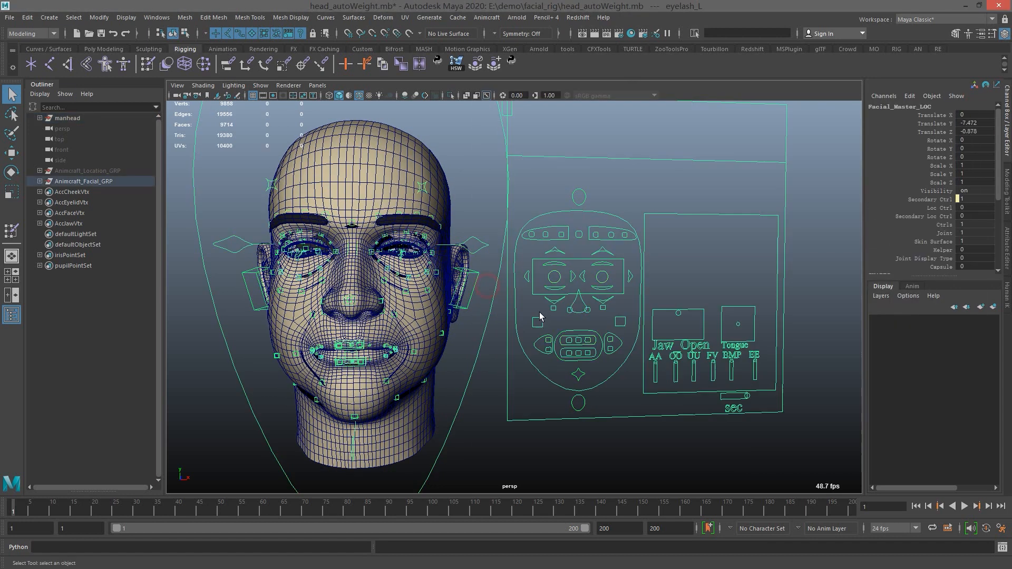
{"action": "left_click", "coordinate": [941, 234]}
{"action": "middle_click_drag", "start_coordinate": [515, 314], "coordinate": [404, 304]}
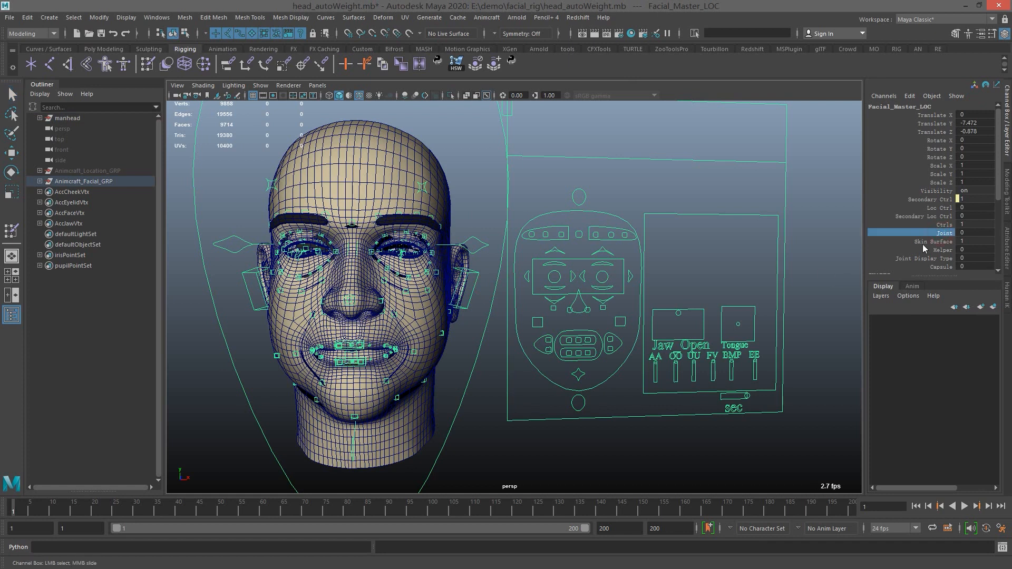
{"action": "left_click", "coordinate": [923, 243]}
{"action": "middle_click_drag", "start_coordinate": [637, 288], "coordinate": [433, 289]}
Test the jaw control on the facial control board by moving it down, and undo the move.
{"action": "middle_click_drag", "start_coordinate": [493, 320], "coordinate": [533, 283], "text": "alt"}
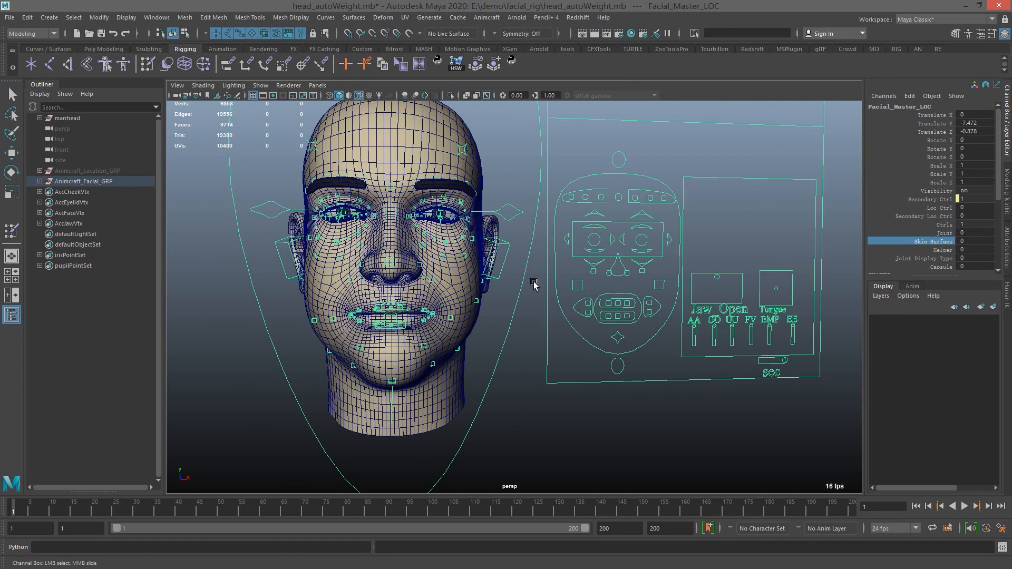
{"action": "left_click", "coordinate": [612, 342]}
{"action": "key", "text": "w"}
{"action": "left_click_drag", "start_coordinate": [619, 292], "coordinate": [618, 300]}
{"action": "key", "text": "ctrl+z"}
{"action": "key", "text": "q"}
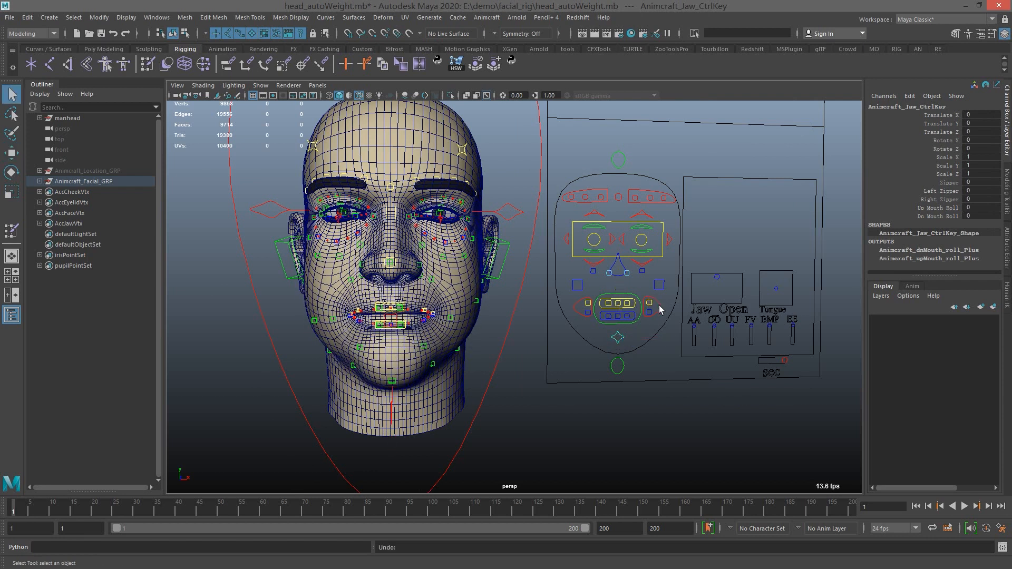
Test the left mouth corner control by moving it up, and undo the move.
{"action": "left_click", "coordinate": [659, 307]}
{"action": "key", "text": "w"}
{"action": "mouse_move", "coordinate": [686, 271]}
{"action": "left_mouse_down"}
{"action": "mouse_move", "coordinate": [702, 259]}
{"action": "mouse_move", "coordinate": [677, 274]}
{"action": "mouse_move", "coordinate": [682, 263]}
{"action": "left_mouse_up"}
{"action": "key", "text": "ctrl+z"}
{"action": "key", "text": "q"}
Test the left upper eyelid control by moving it down, and undo the move.
{"action": "left_click", "coordinate": [648, 228]}
{"action": "key", "text": "w"}
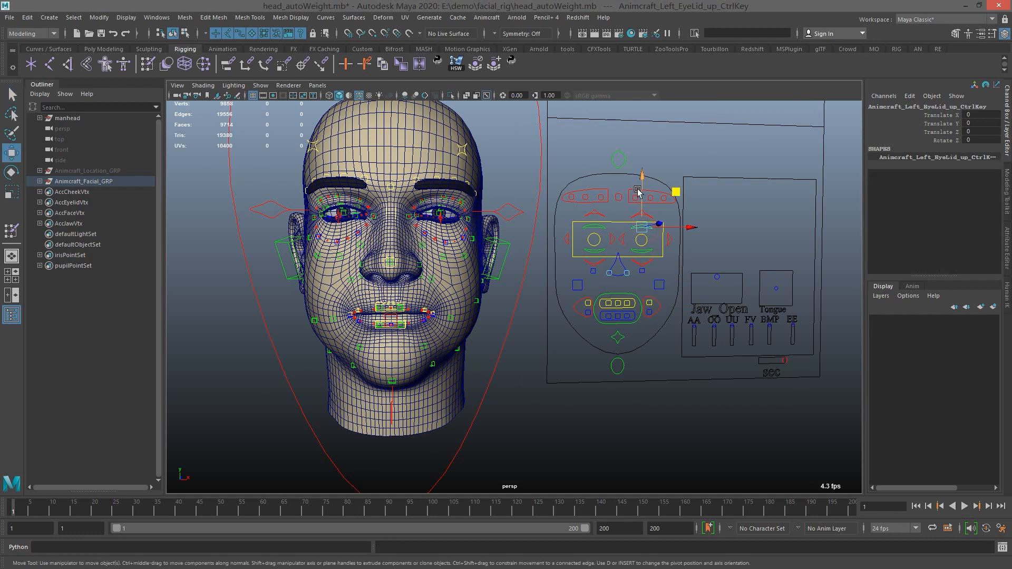
{"action": "left_click_drag", "start_coordinate": [641, 186], "coordinate": [635, 197]}
{"action": "key", "text": "ctrl+z"}
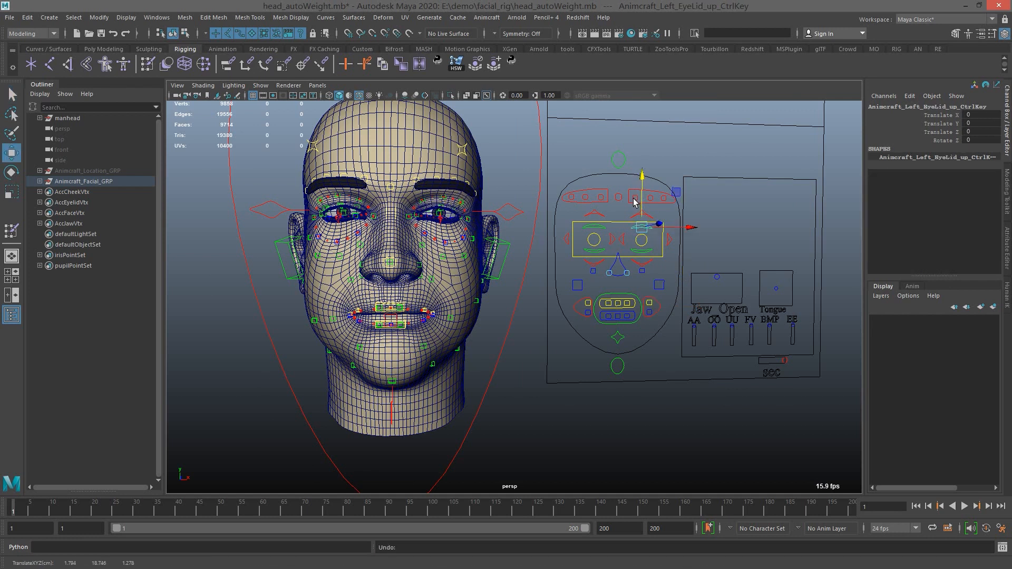
Test the left brow control by moving it, and undo the move.
{"action": "key", "text": "q"}
{"action": "left_click", "coordinate": [640, 190]}
{"action": "key", "text": "w"}
{"action": "left_click_drag", "start_coordinate": [639, 158], "coordinate": [595, 153]}
{"action": "key", "text": "ctrl+z"}
Test the left and right brow controls together by rotating them about -20 degrees, and undo the rotation.
{"action": "left_click", "coordinate": [589, 189], "text": "shift"}
{"action": "key", "text": "ctrl+z"}
{"action": "key", "text": "e"}
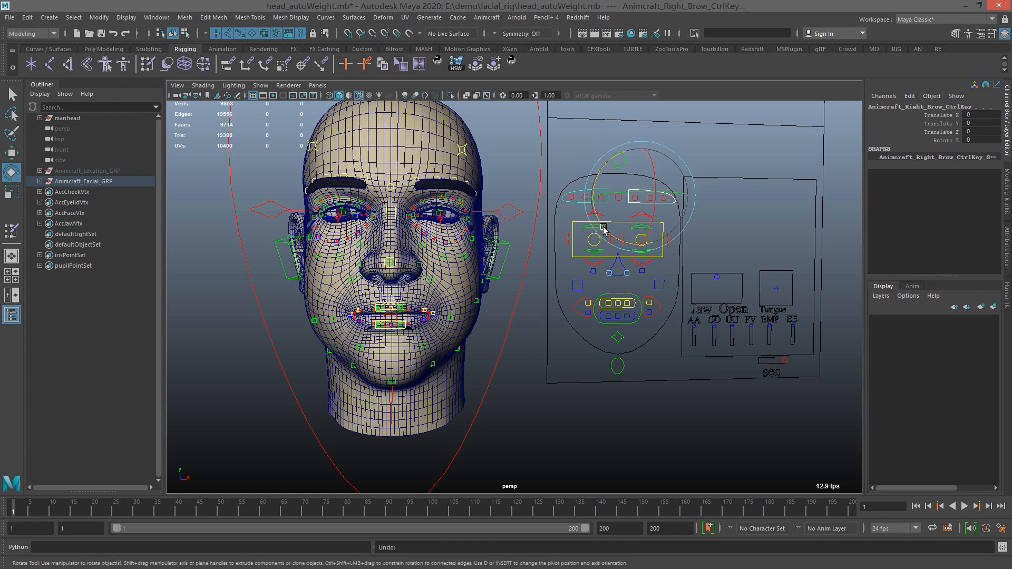
{"action": "left_click_drag", "start_coordinate": [603, 234], "coordinate": [625, 243]}
{"action": "key", "text": "ctrl+z"}
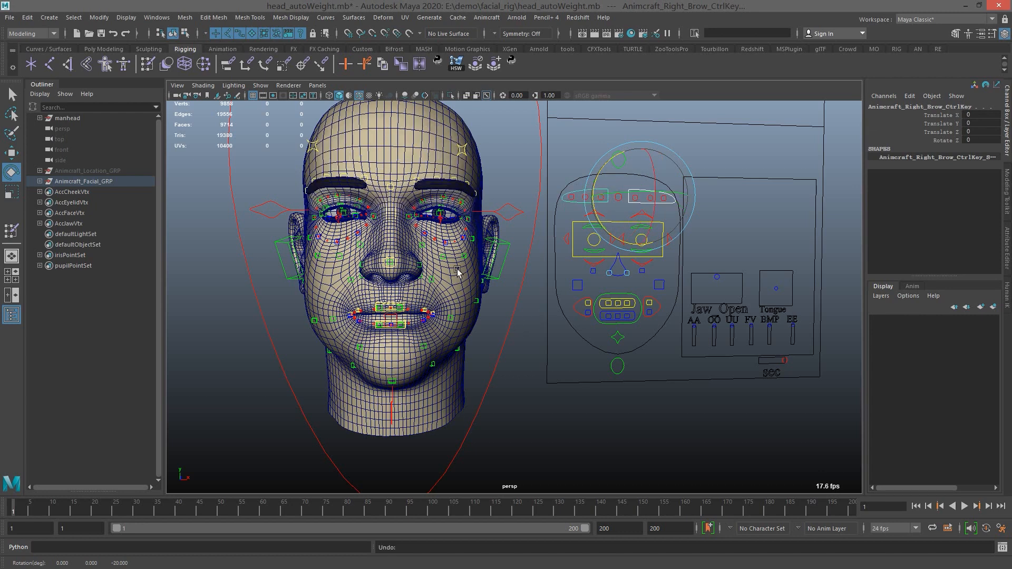
{"action": "scroll", "coordinate": [501, 319], "scroll_direction": "up", "scroll_amount": 3}
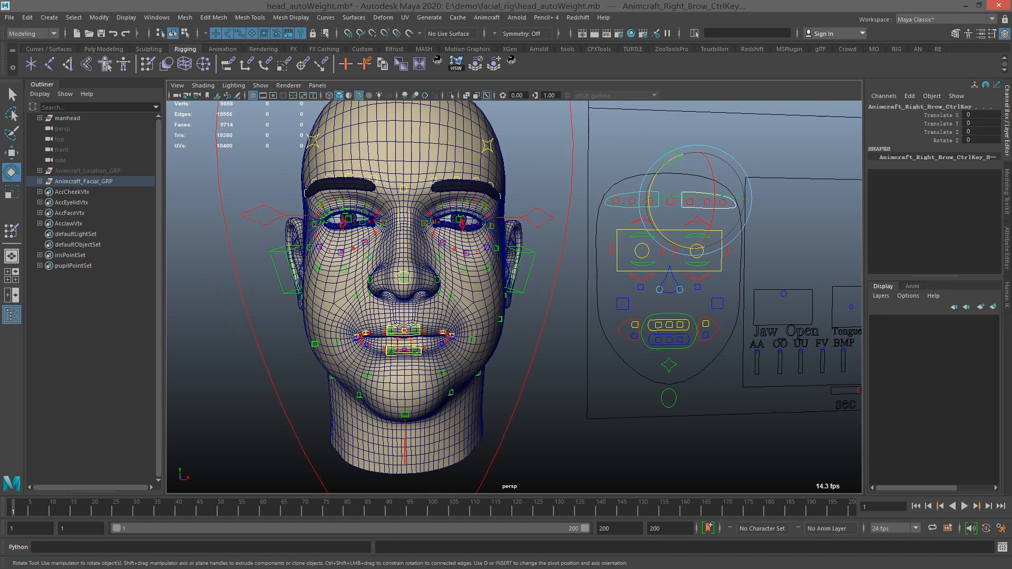